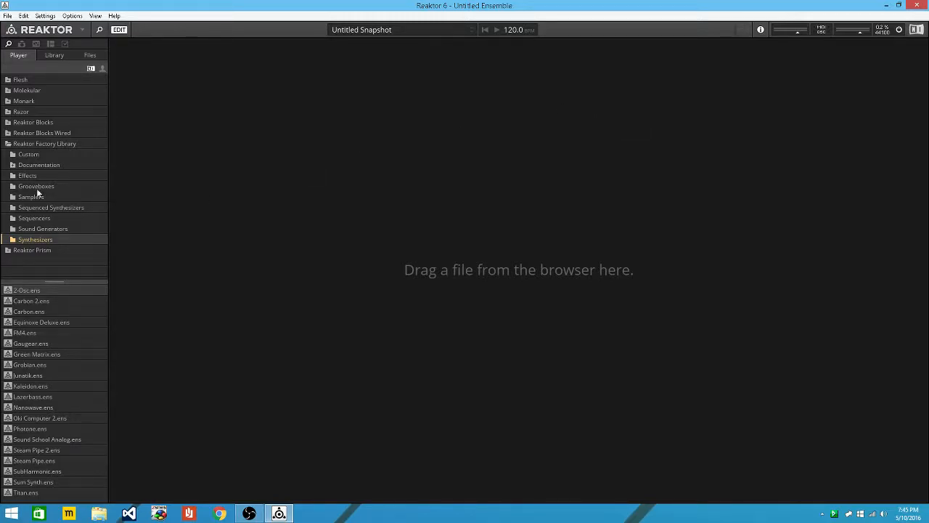
# Open the File menu in the menu bar.
pyautogui.click(8, 16)
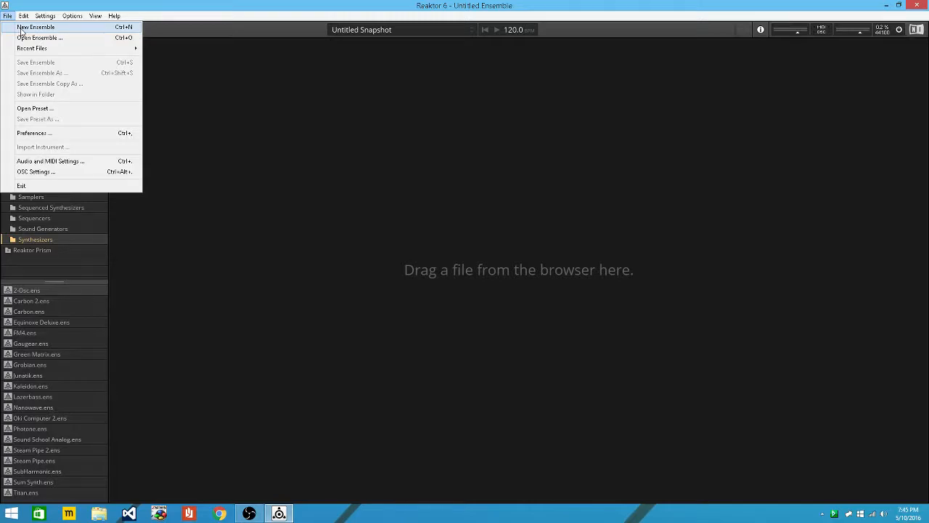
# Create a new ensemble and insert a Scope module by searching 'scope' in the structure.
pyautogui.click(35, 26)
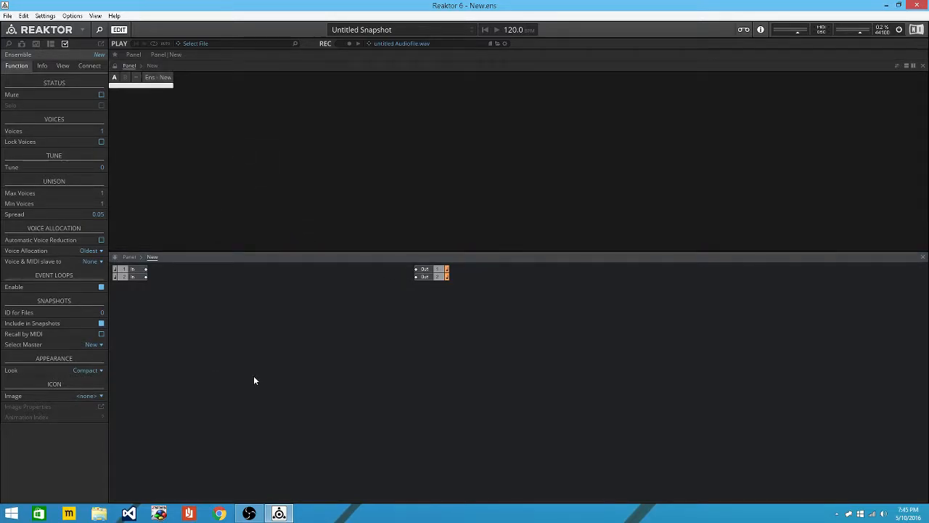
pyautogui.doubleClick(254, 378)
pyautogui.write('scr')
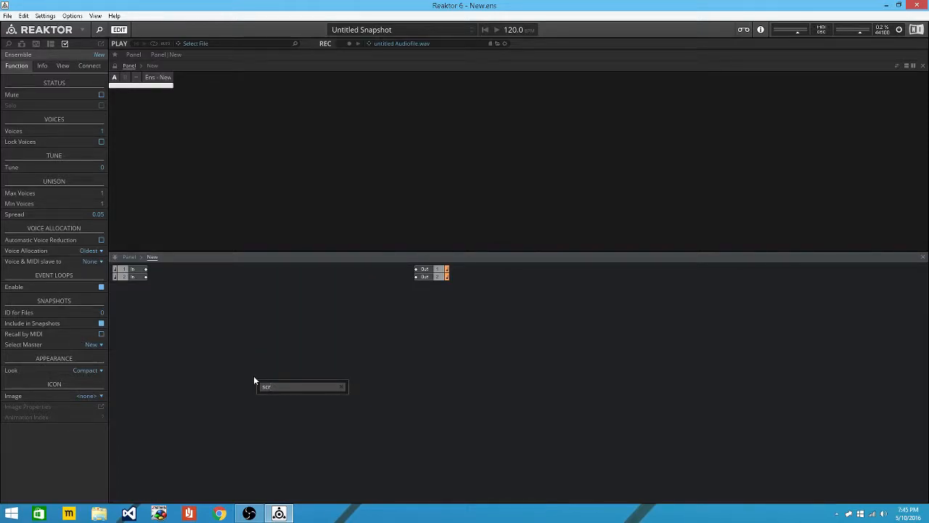
pyautogui.press('BackSpace')
pyautogui.write('ope')
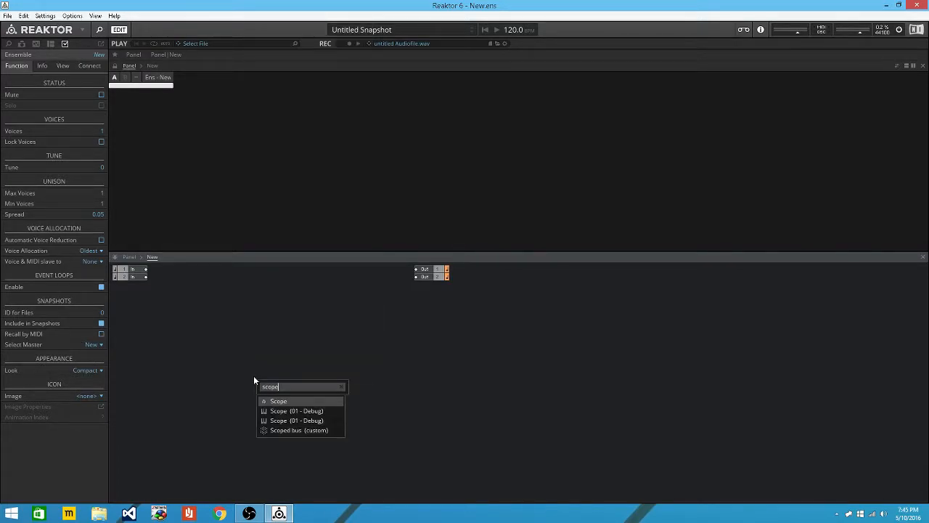
pyautogui.press('Return')
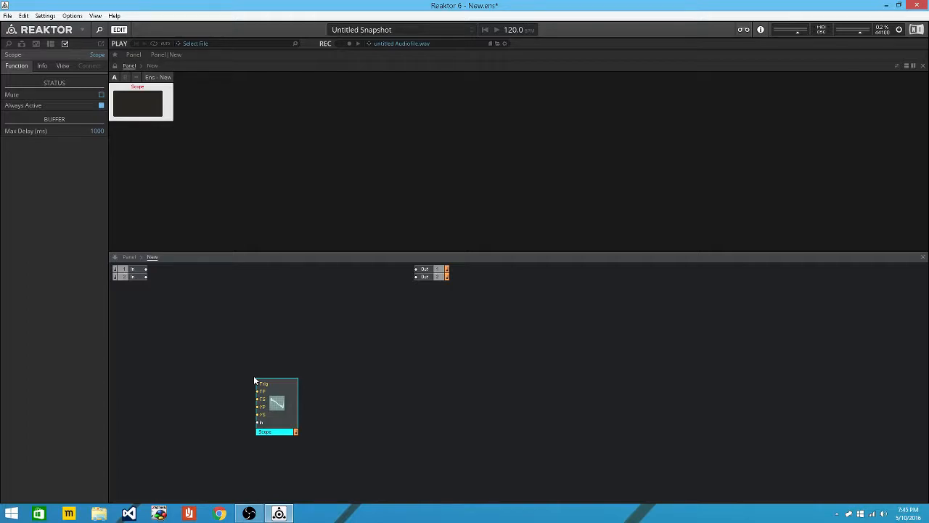
# Delete the Scope module, insert the Scope instrument from 01 - Debug, and reposition it.
pyautogui.rightClick(280, 393)
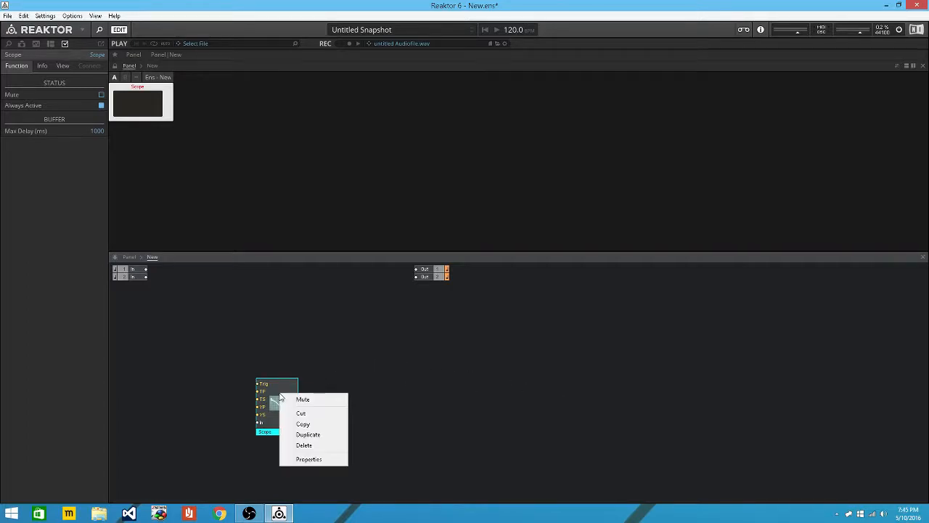
pyautogui.click(304, 444)
pyautogui.rightClick(253, 154)
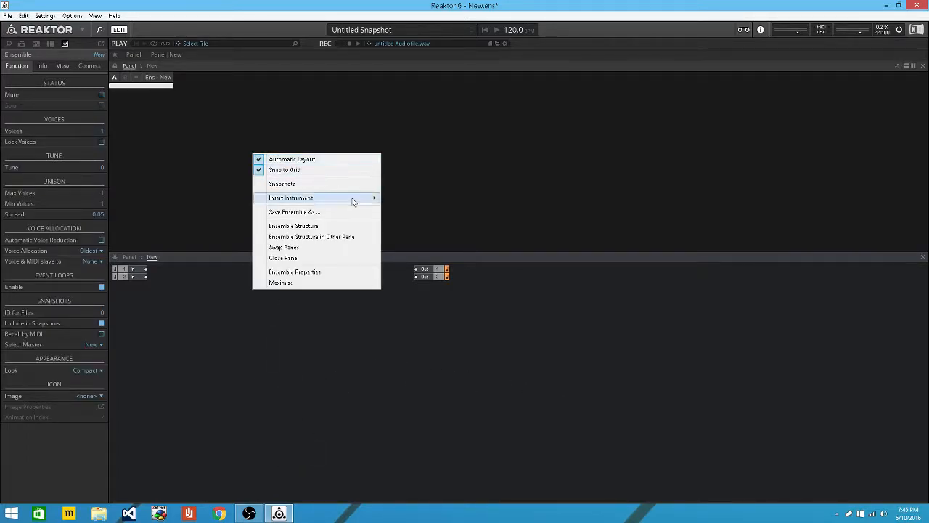
pyautogui.moveTo(353, 201)
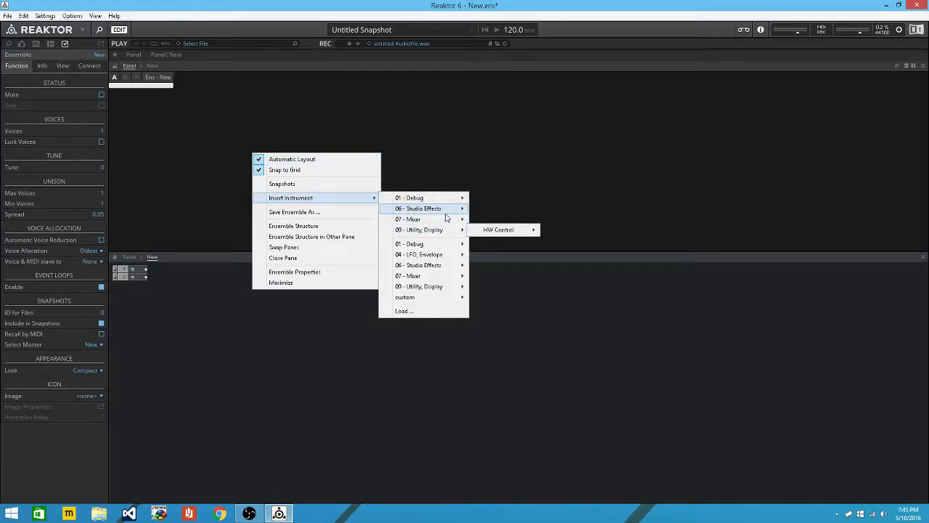
pyautogui.moveTo(445, 200)
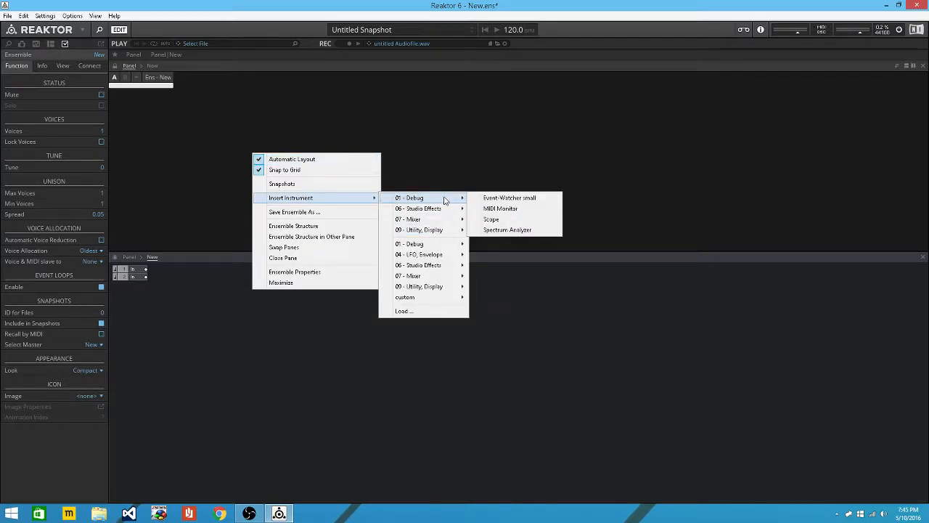
pyautogui.click(529, 221)
pyautogui.moveTo(275, 399); pyautogui.dragTo(352, 376)
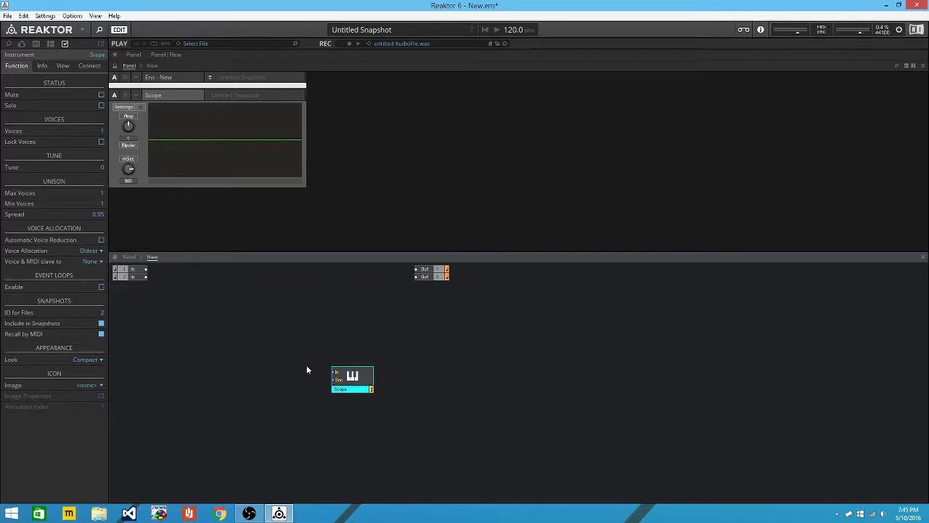
# Attach a constant to the Scope's input and set it to 1.
pyautogui.rightClick(335, 374)
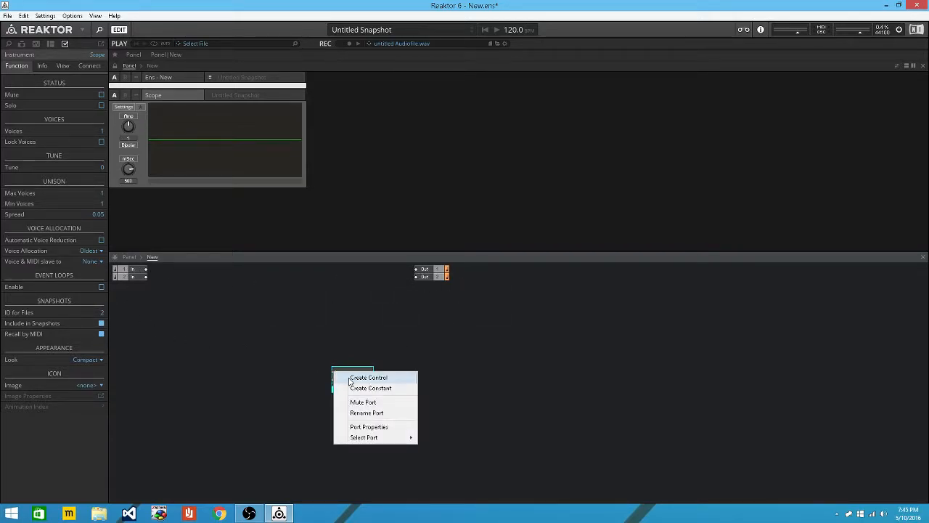
pyautogui.click(321, 376)
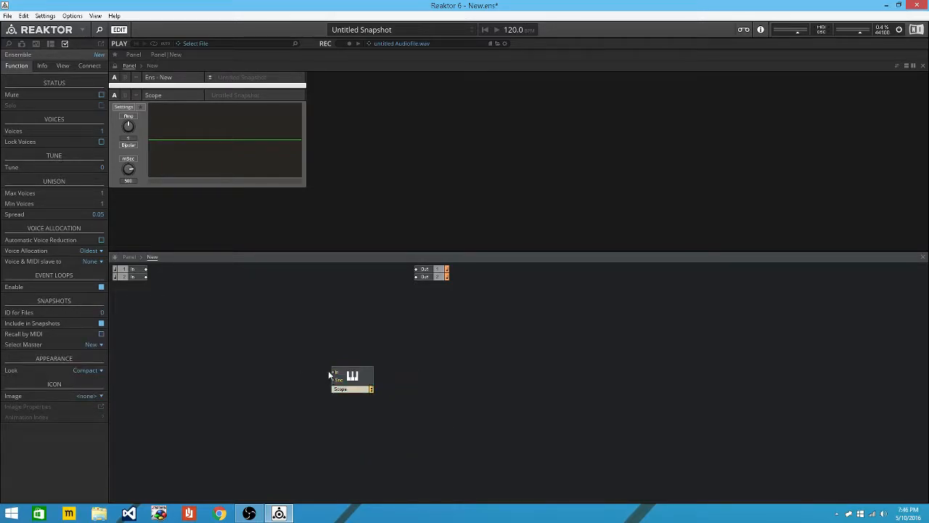
pyautogui.rightClick(334, 372)
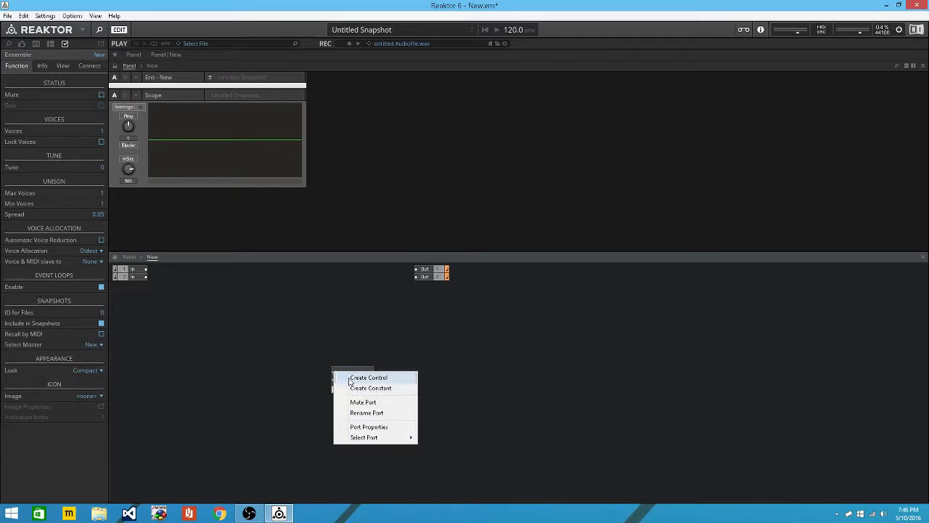
pyautogui.click(393, 388)
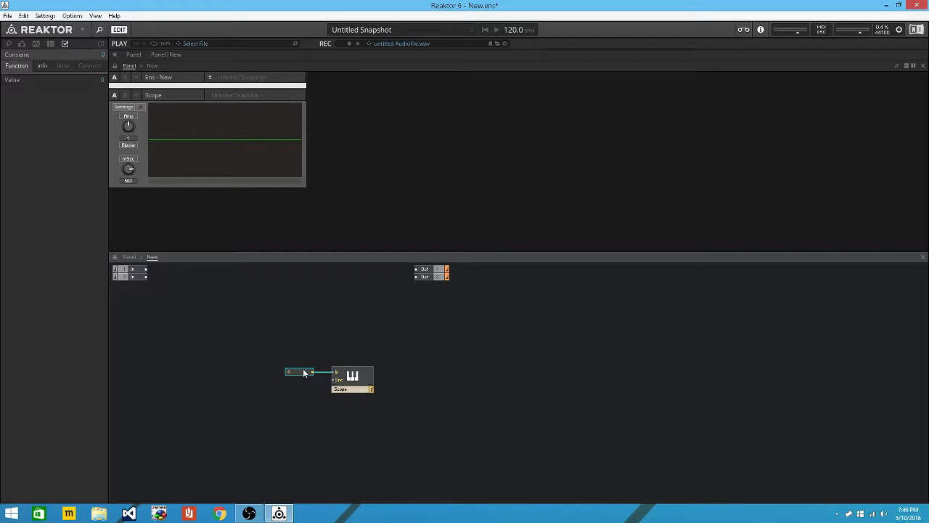
pyautogui.doubleClick(303, 372)
pyautogui.write('1')
pyautogui.click(310, 350)
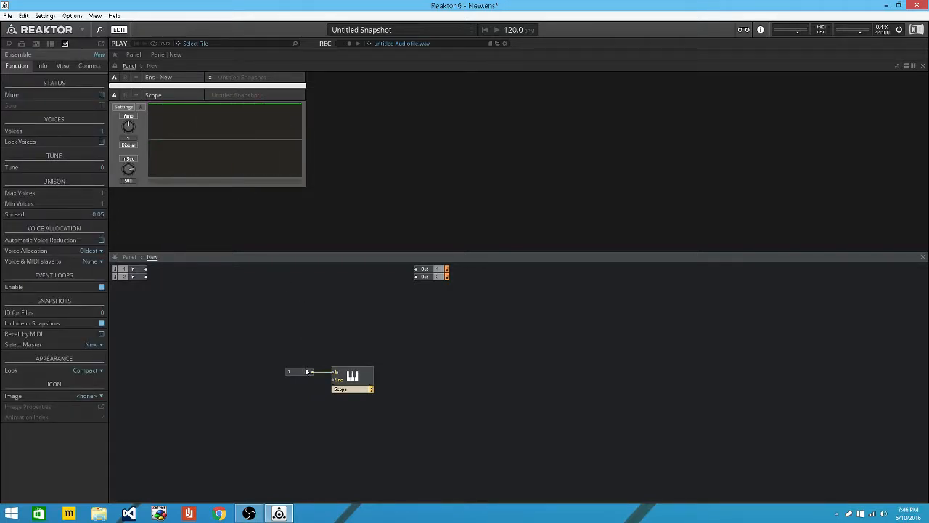
# Change the constant to 0, then -1, and move the Scope further right.
pyautogui.doubleClick(283, 373)
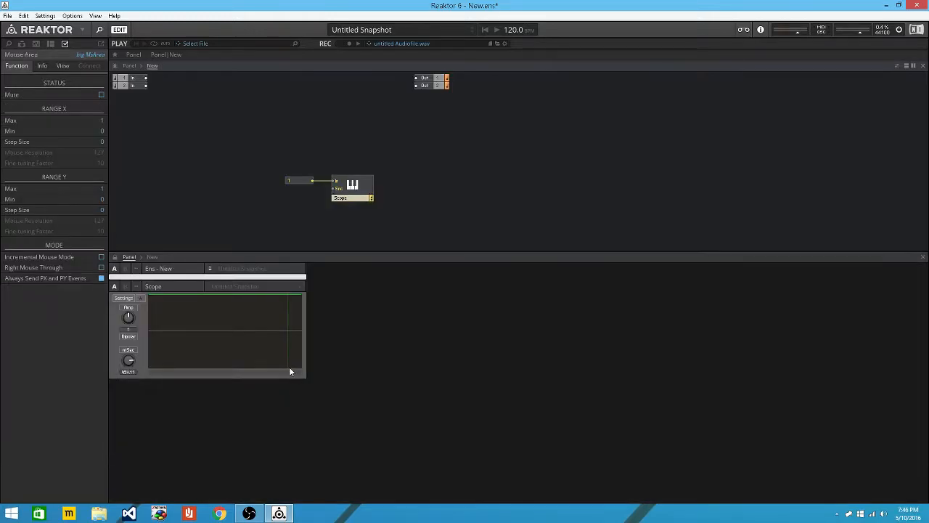
pyautogui.click(127, 66)
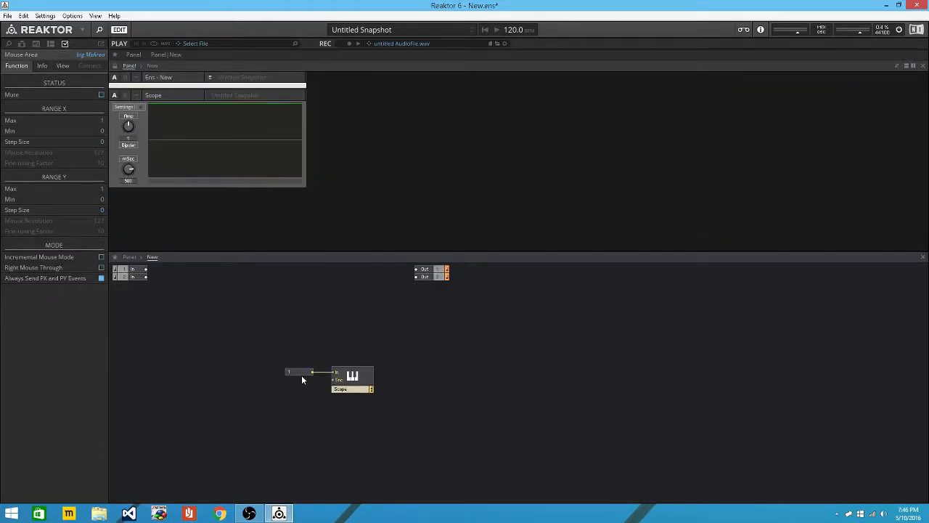
pyautogui.click(291, 371)
pyautogui.write('0')
pyautogui.press('Return')
pyautogui.doubleClick(294, 373)
pyautogui.write('-')
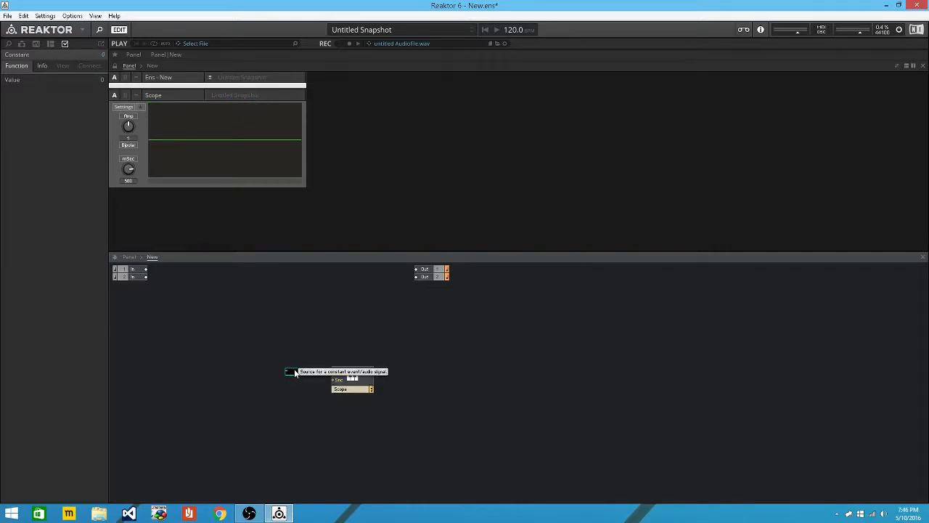
pyautogui.write('1')
pyautogui.press('Return')
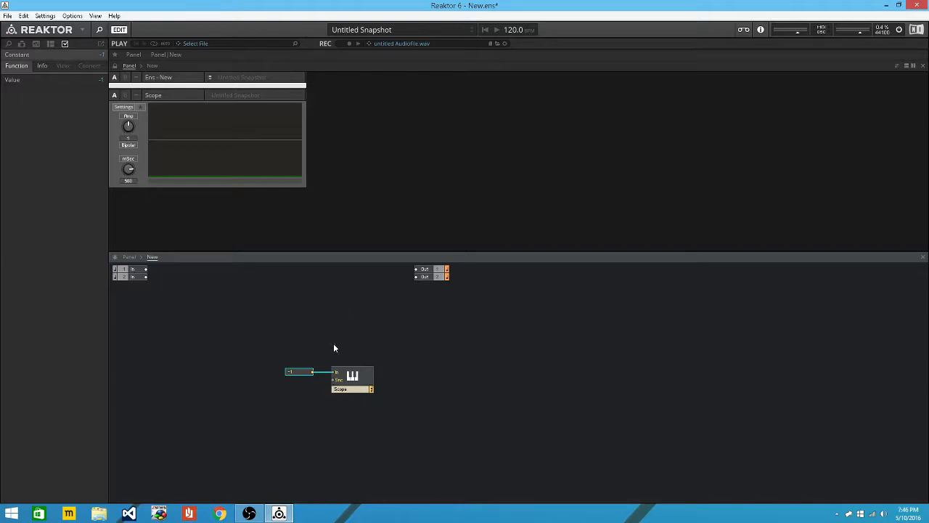
pyautogui.moveTo(325, 360); pyautogui.dragTo(396, 376)
# Delete the constant module from the structure.
pyautogui.rightClick(291, 316)
pyautogui.click(297, 375)
pyautogui.rightClick(297, 375)
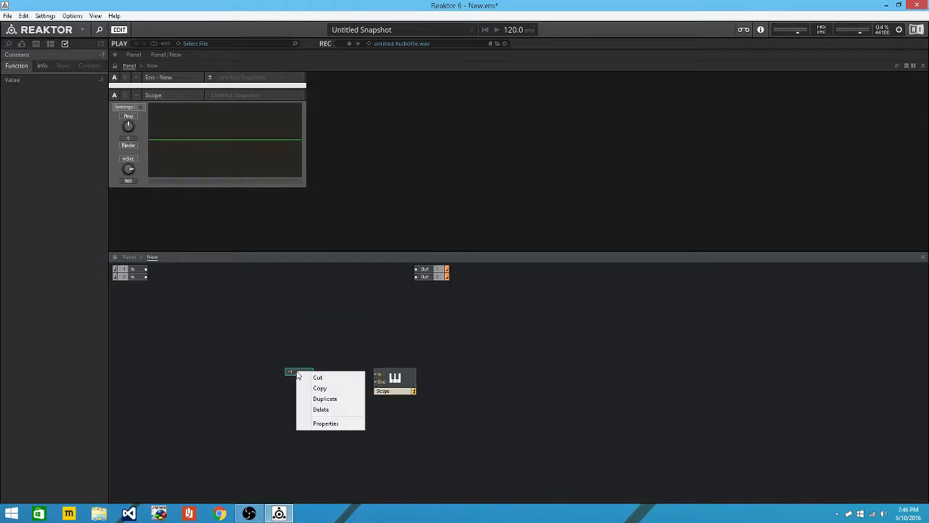
pyautogui.click(328, 409)
# Create a Core Cell with an Audio-mode output port and wire it into the Scope's input.
pyautogui.rightClick(254, 324)
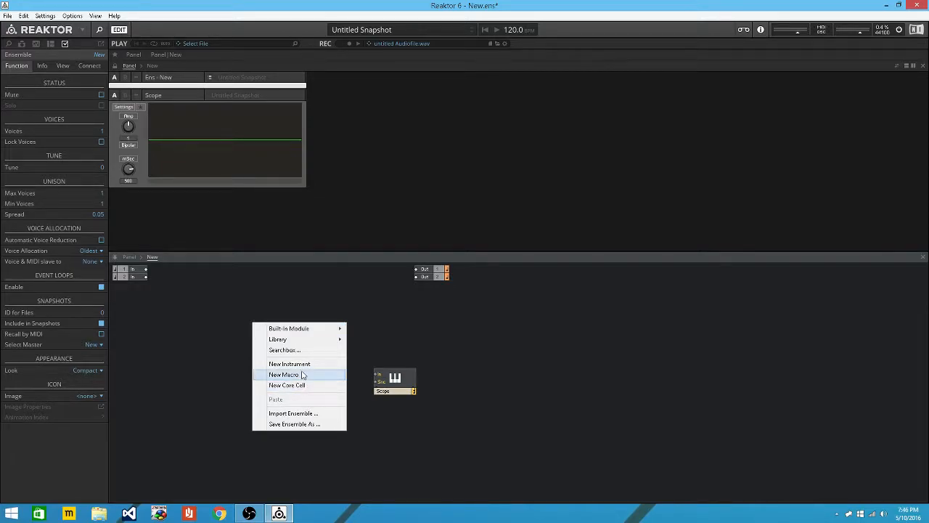
pyautogui.click(319, 385)
pyautogui.doubleClick(274, 334)
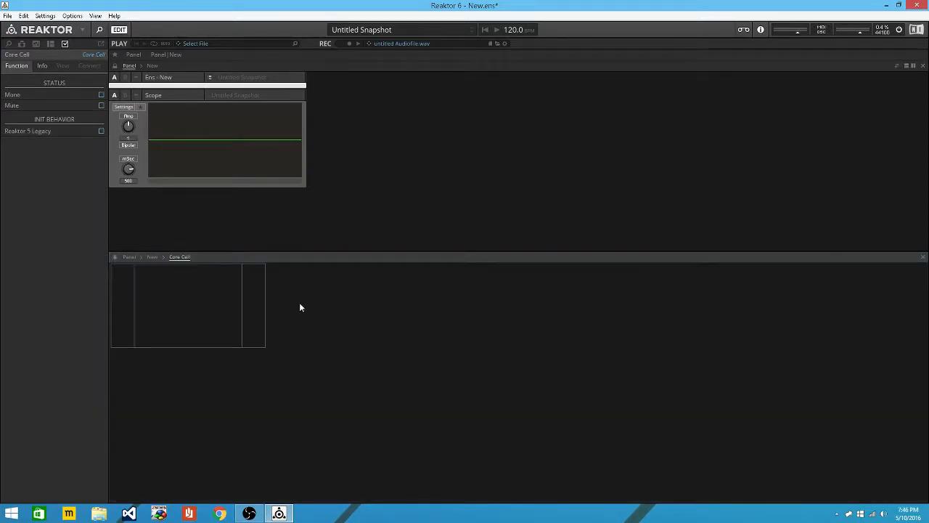
pyautogui.rightClick(250, 291)
pyautogui.moveTo(269, 297)
pyautogui.click(363, 297)
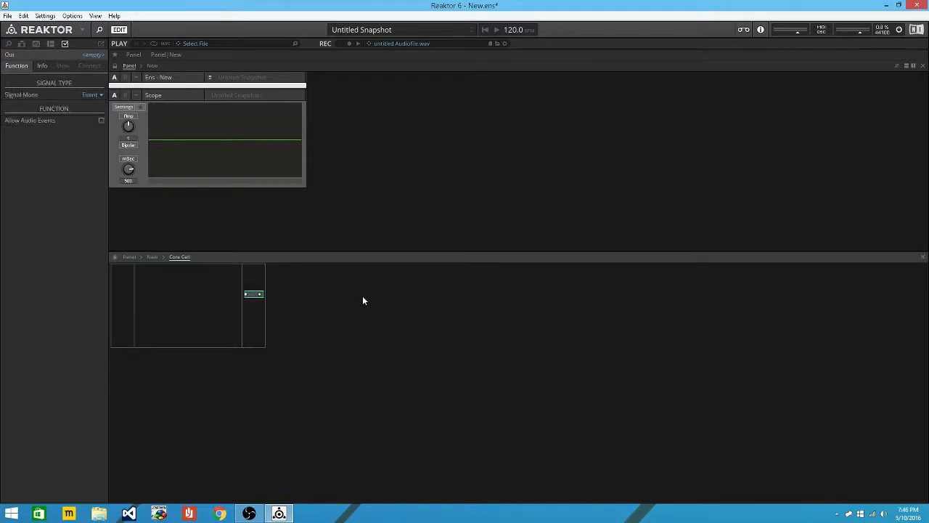
pyautogui.click(98, 95)
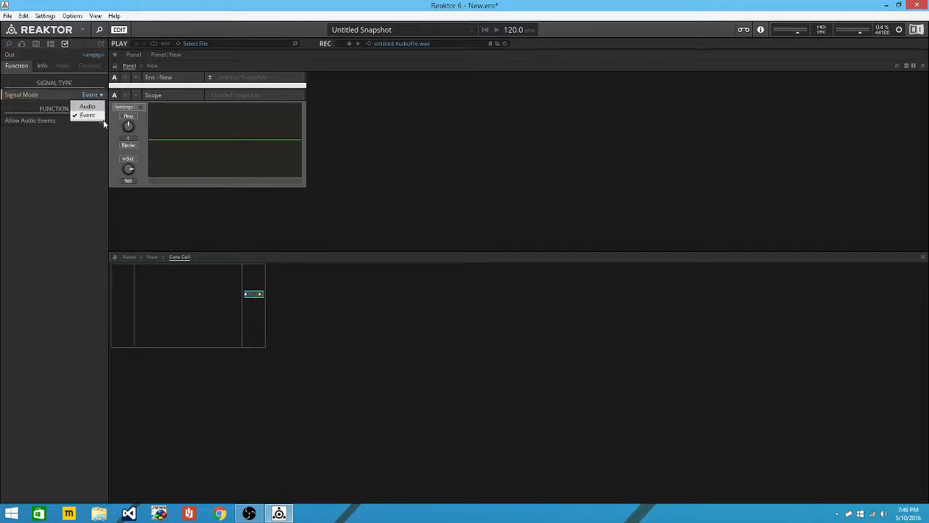
pyautogui.click(153, 257)
pyautogui.moveTo(376, 374); pyautogui.dragTo(293, 332)
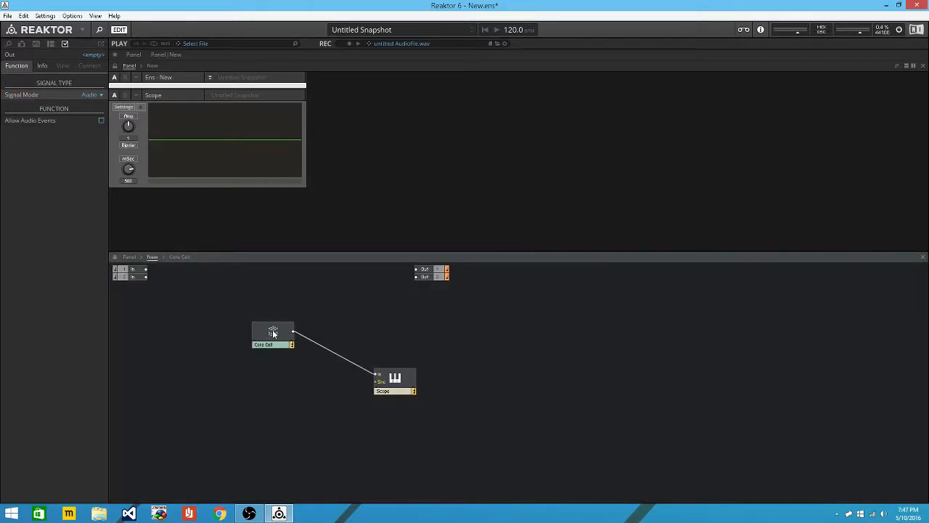
pyautogui.doubleClick(270, 333)
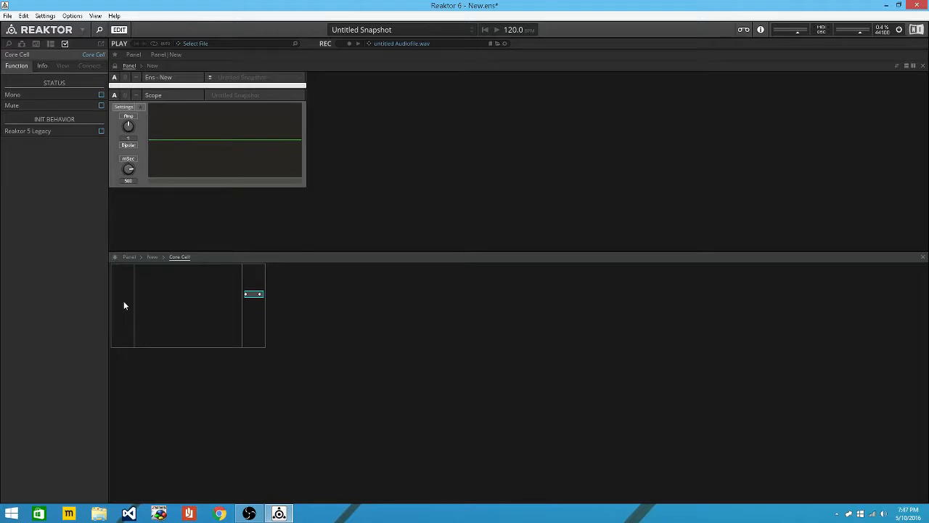
# Insert Read and Write modules inside the Core Cell and place Read beside Write.
pyautogui.click(180, 310)
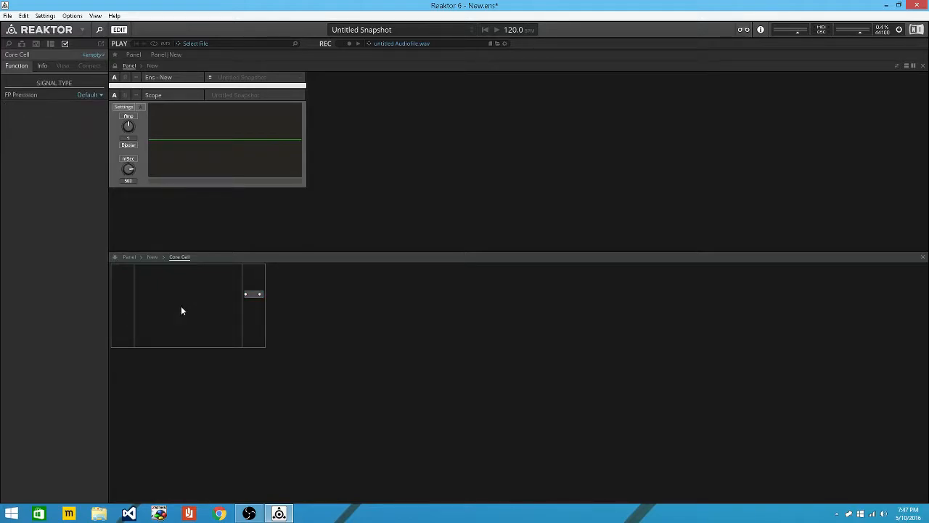
pyautogui.press('Return')
pyautogui.write('rea')
pyautogui.press('Return')
pyautogui.press('Return')
pyautogui.write('wri')
pyautogui.press('Return')
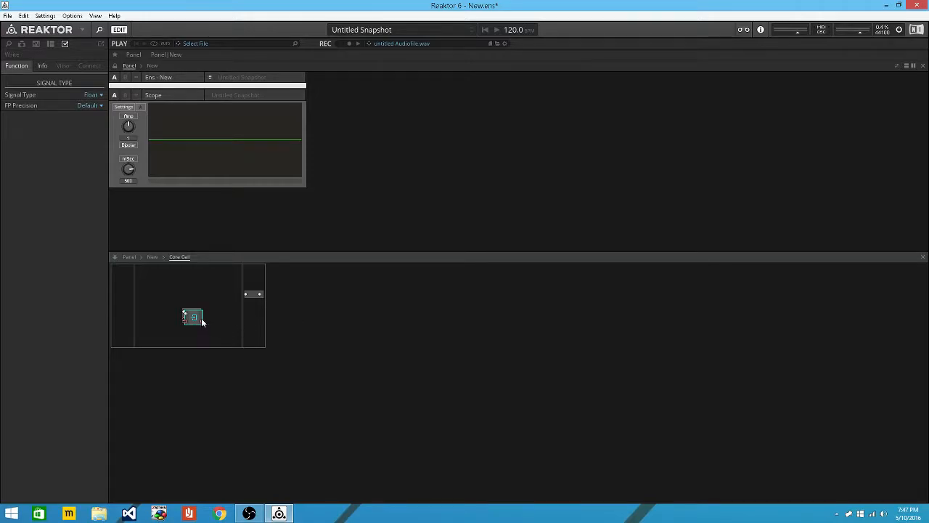
pyautogui.moveTo(193, 318); pyautogui.dragTo(169, 317)
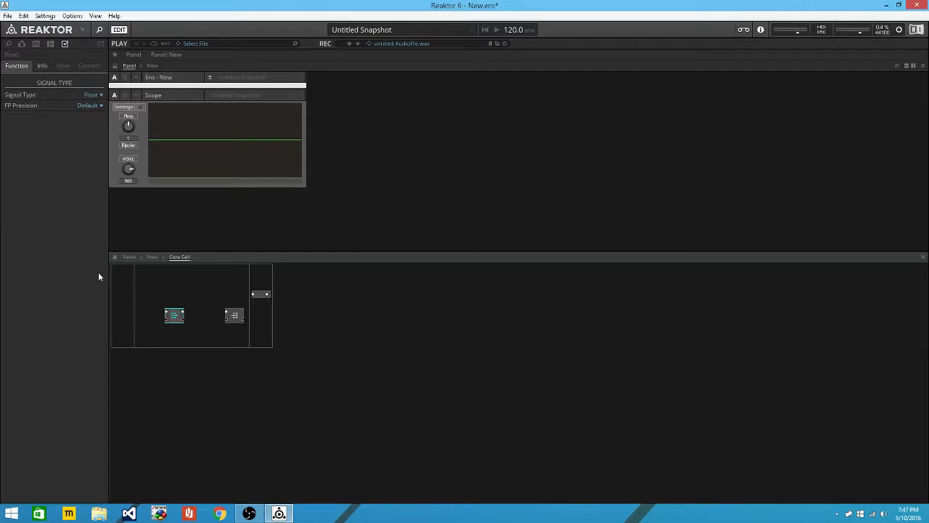
# Remove an unwanted QuickBus from the module's lower output.
pyautogui.doubleClick(182, 319)
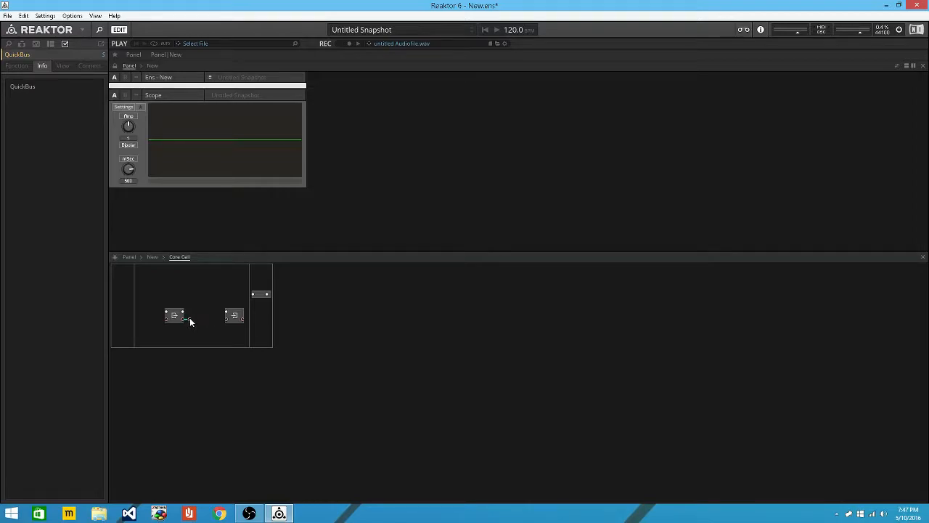
pyautogui.rightClick(189, 319)
pyautogui.click(222, 324)
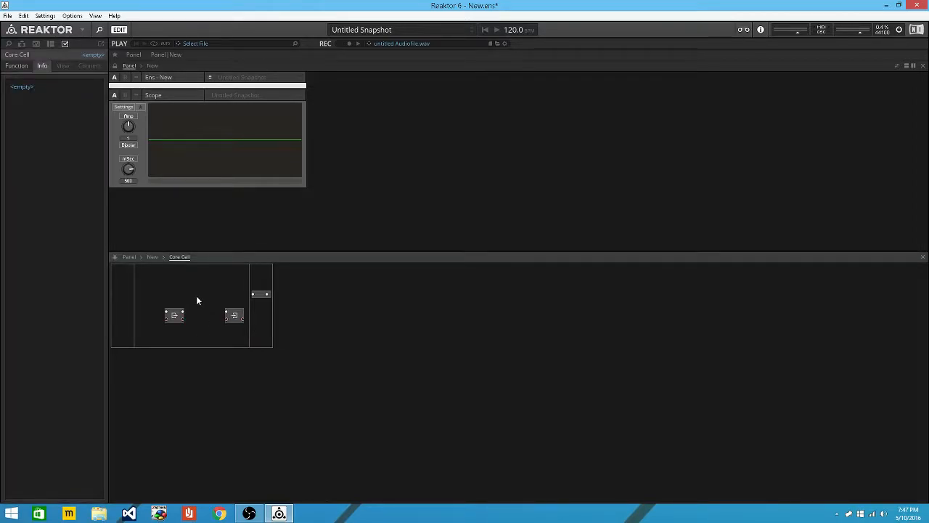
# Add a + module fed by the Read output and a new constant.
pyautogui.press('Return')
pyautogui.write('+')
pyautogui.press('Return')
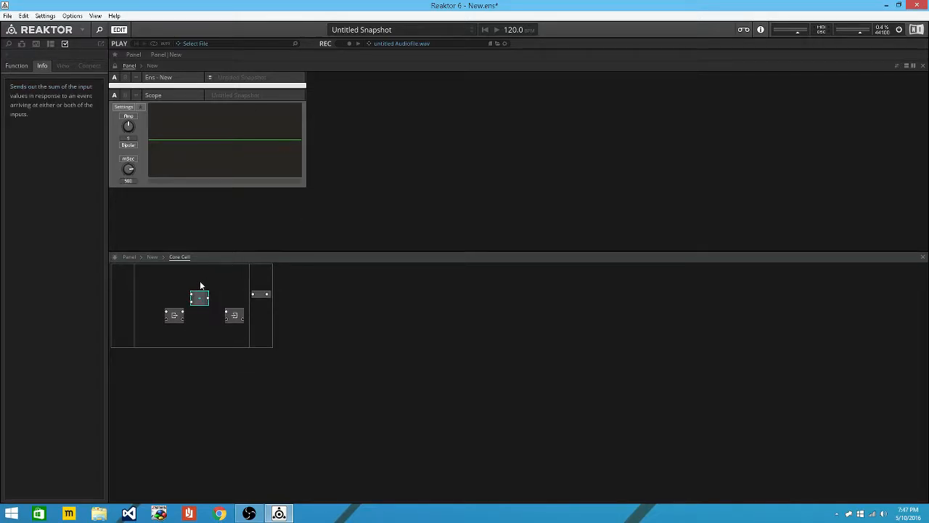
pyautogui.moveTo(182, 316); pyautogui.dragTo(177, 343)
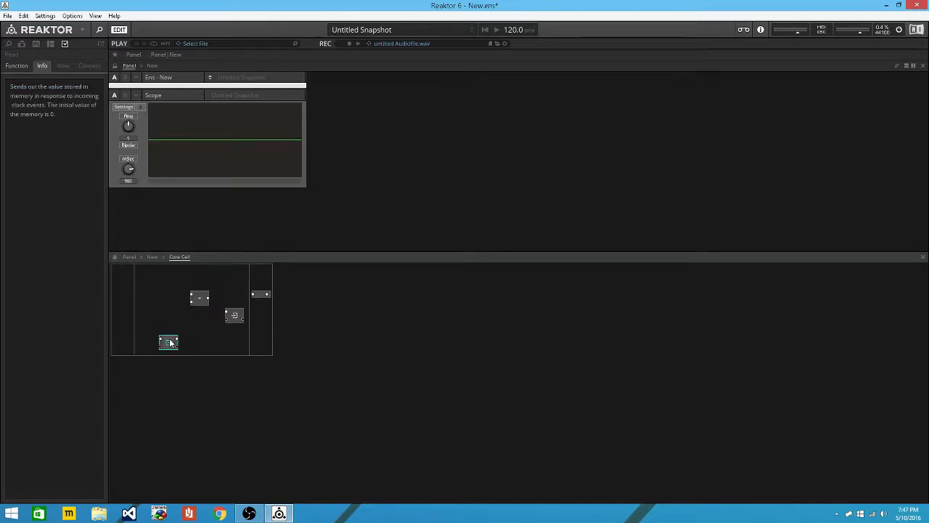
pyautogui.moveTo(177, 339); pyautogui.dragTo(192, 295)
pyautogui.rightClick(193, 297)
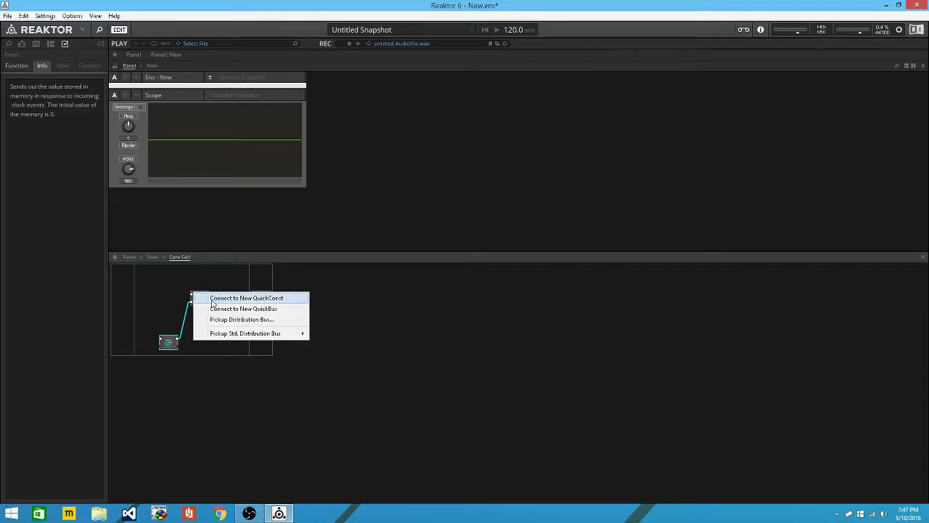
pyautogui.click(212, 299)
pyautogui.moveTo(178, 345); pyautogui.dragTo(228, 319)
# Wire Read into Write and send Read's output to a new Idx QuickBus.
pyautogui.moveTo(185, 351); pyautogui.dragTo(174, 316)
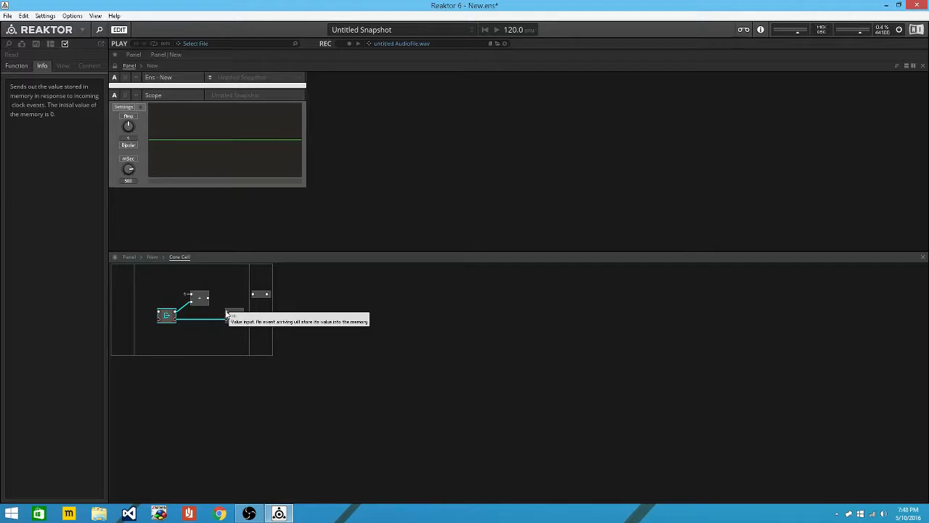
pyautogui.moveTo(226, 317); pyautogui.dragTo(153, 329)
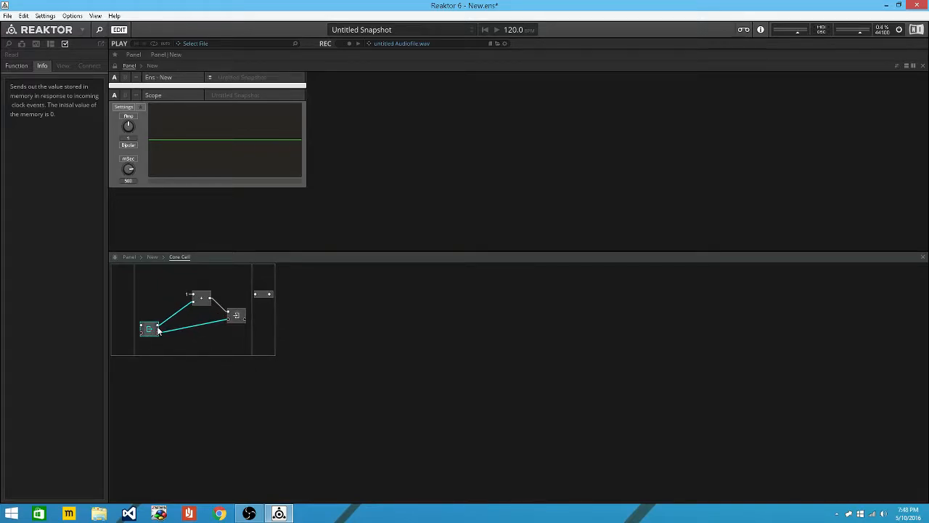
pyautogui.rightClick(158, 328)
pyautogui.click(167, 331)
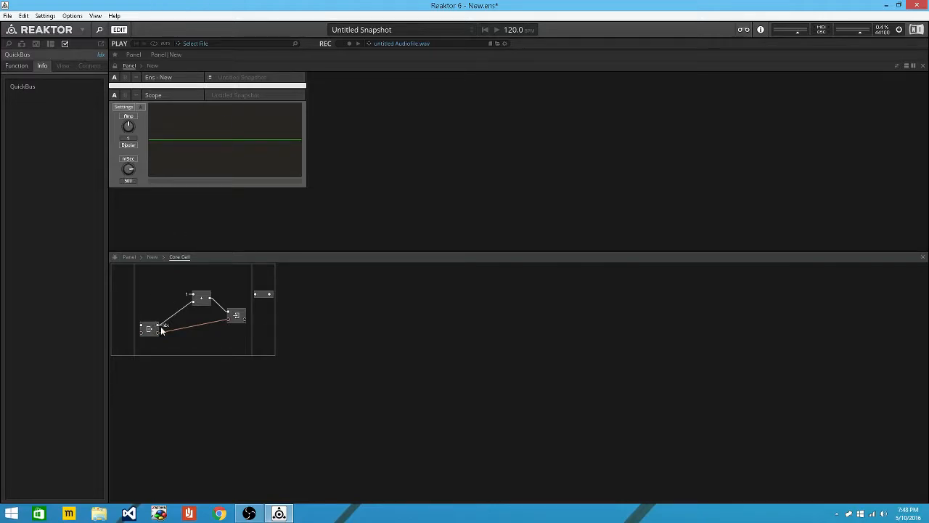
# Connect the Idx QuickBus to the + module's lower input.
pyautogui.moveTo(195, 306); pyautogui.dragTo(186, 306)
pyautogui.moveTo(187, 304); pyautogui.dragTo(176, 302)
pyautogui.rightClick(191, 306)
pyautogui.click(207, 305)
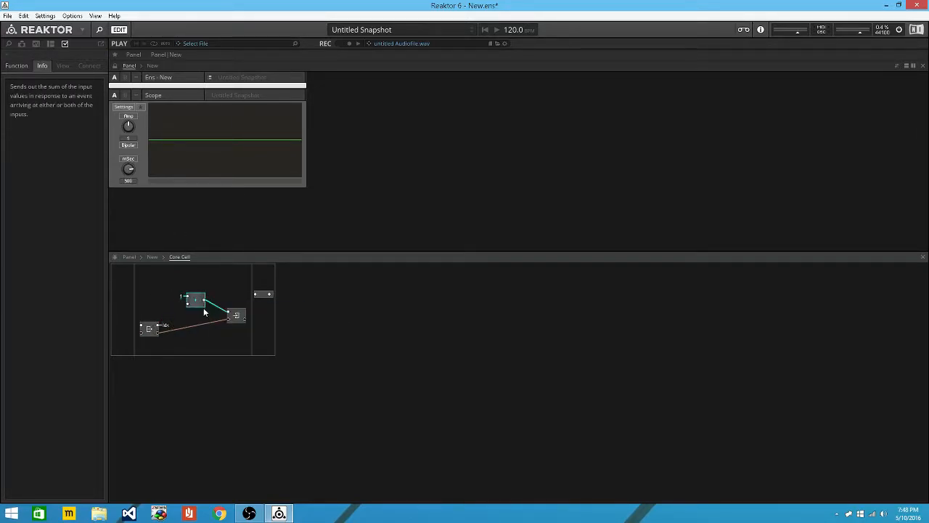
pyautogui.hotkey('ctrl', 'z')
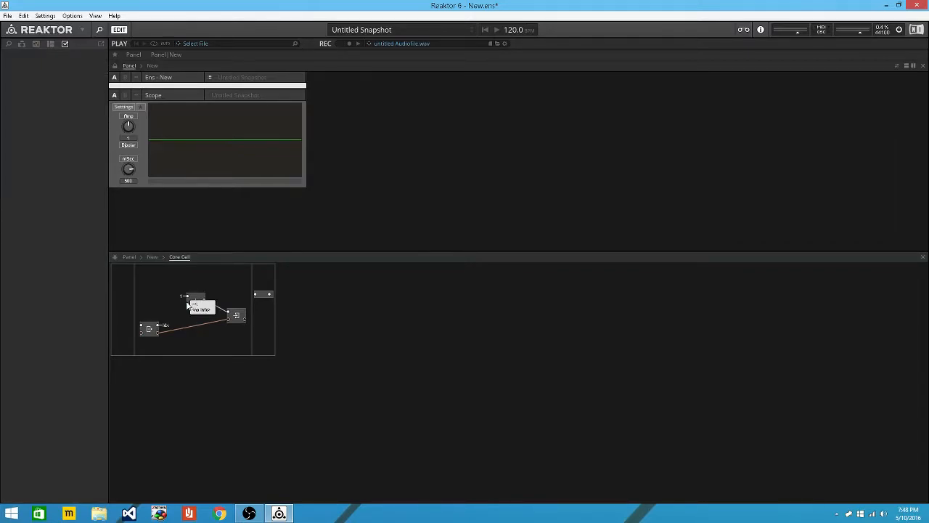
pyautogui.rightClick(187, 306)
pyautogui.moveTo(267, 344)
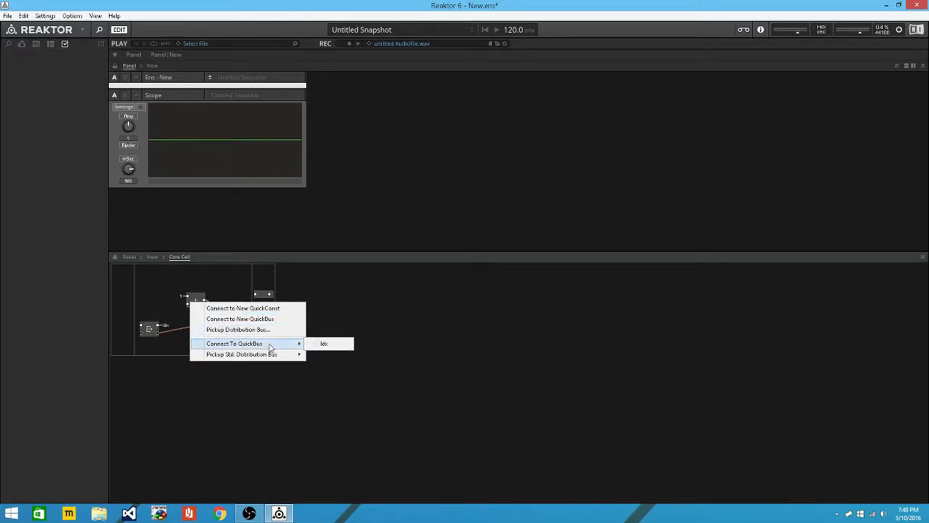
pyautogui.click(320, 344)
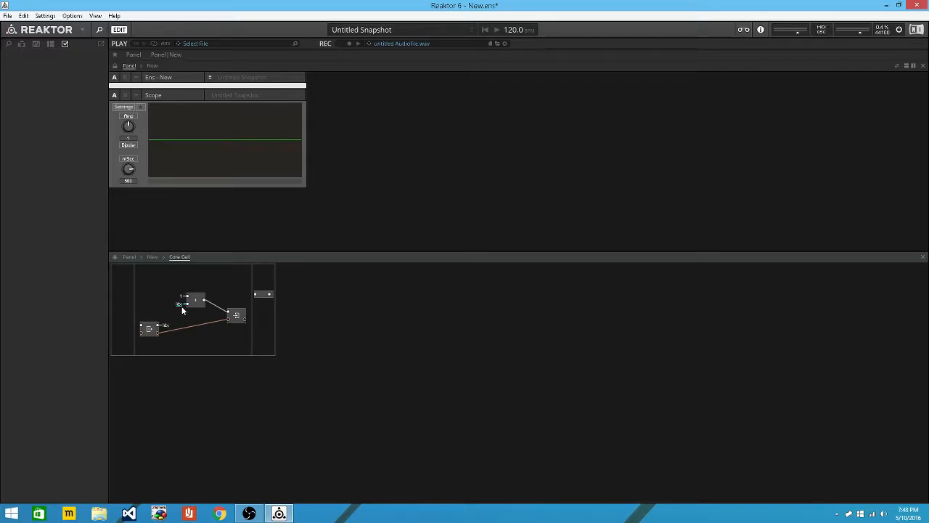
pyautogui.click(168, 304)
# Rearrange Write and Read, clock Read from the SR.C bus, and return to the top level.
pyautogui.click(244, 324)
pyautogui.moveTo(242, 322); pyautogui.dragTo(253, 334)
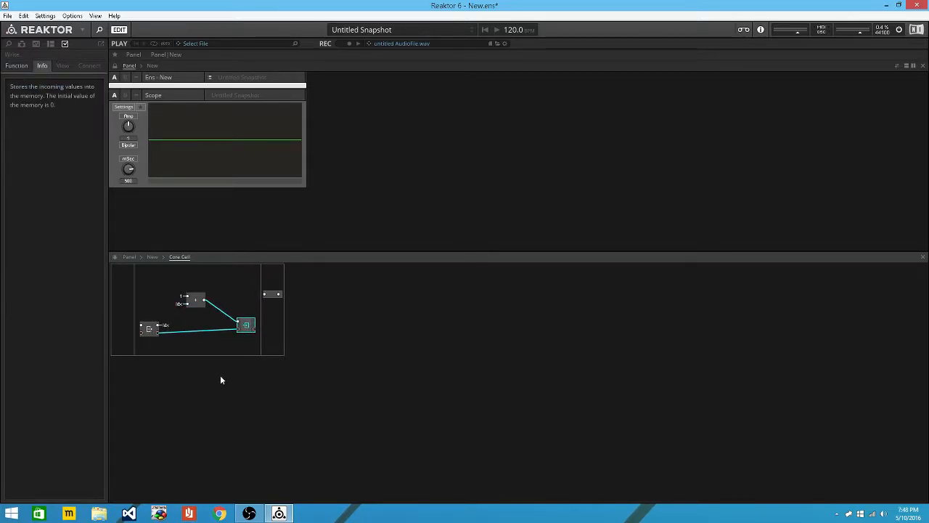
pyautogui.moveTo(154, 327); pyautogui.dragTo(166, 331)
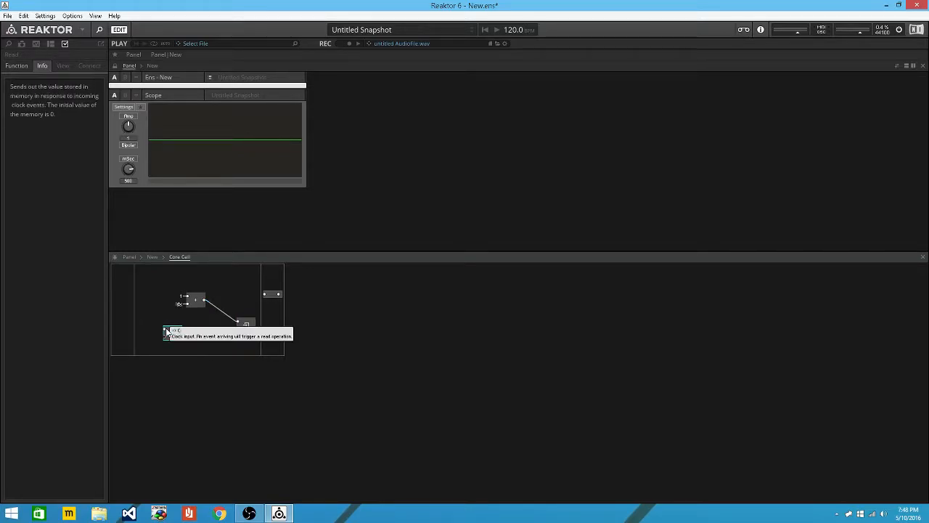
pyautogui.rightClick(166, 332)
pyautogui.moveTo(226, 371)
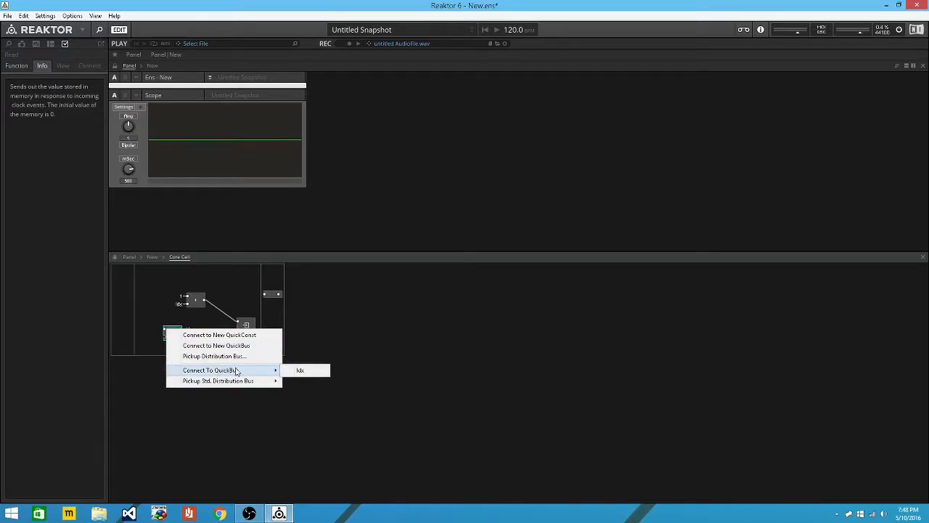
pyautogui.moveTo(257, 381)
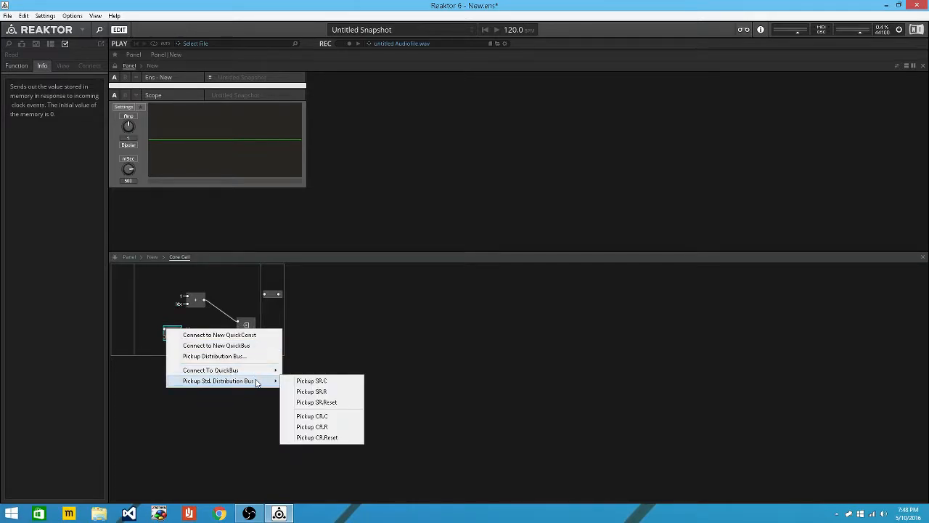
pyautogui.click(330, 388)
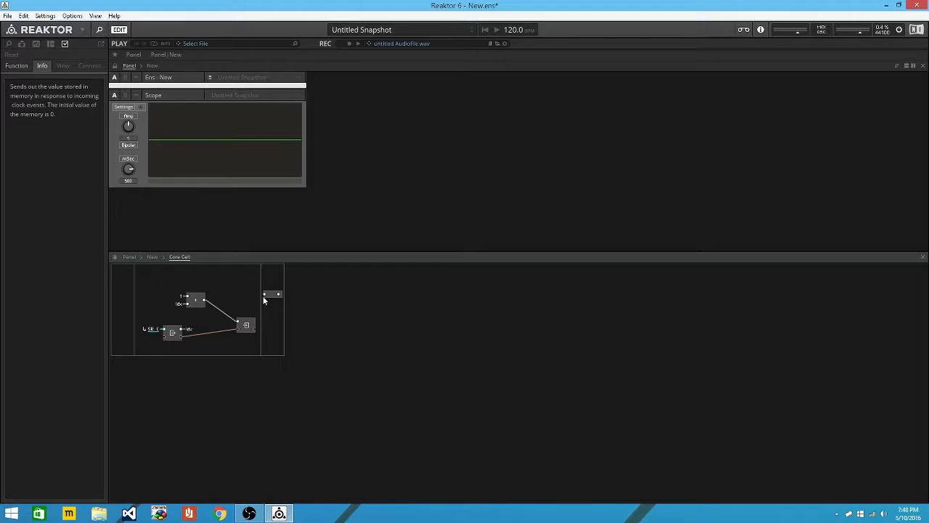
pyautogui.click(153, 257)
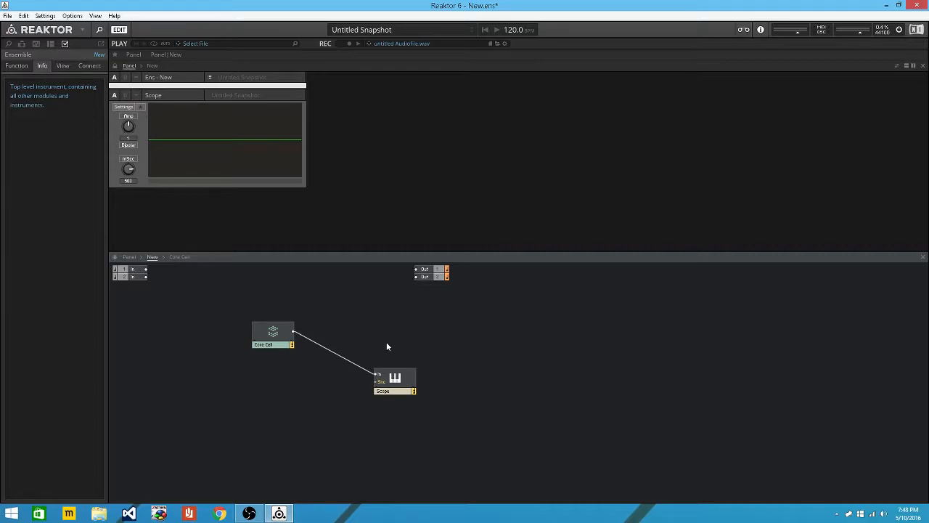
# Insert a Numeric meter and wire the Core Cell output into it.
pyautogui.press('Return')
pyautogui.write('num')
pyautogui.press('Return')
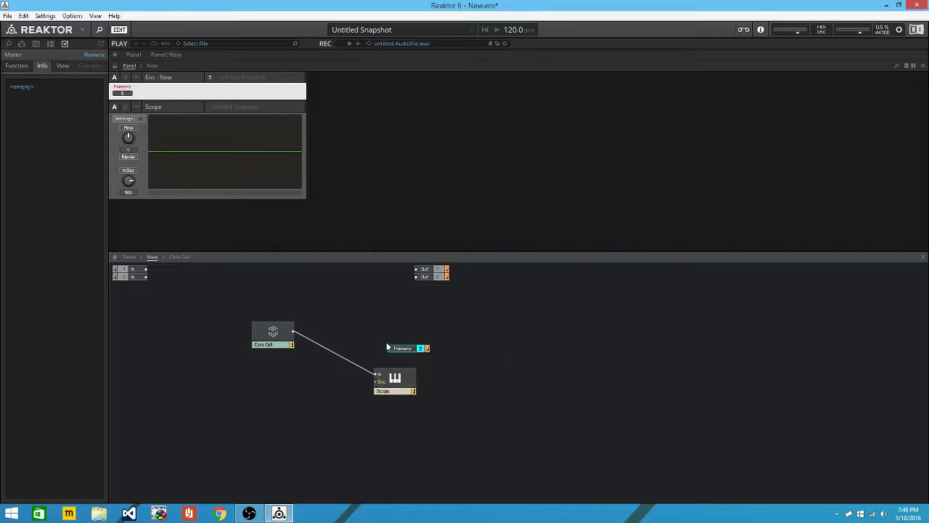
pyautogui.click(292, 334)
pyautogui.moveTo(292, 334); pyautogui.dragTo(398, 357)
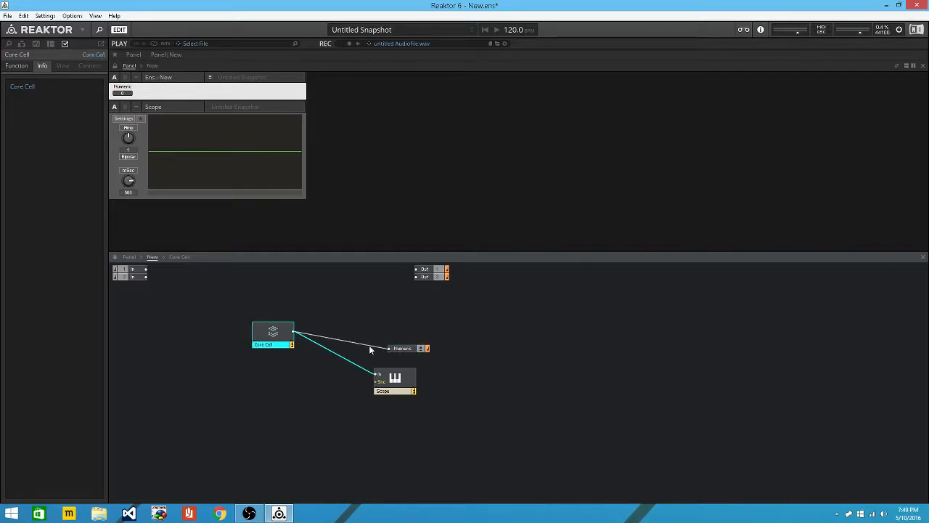
# Inside the Core Cell, connect the Idx QuickBus to the cell's output.
pyautogui.doubleClick(276, 330)
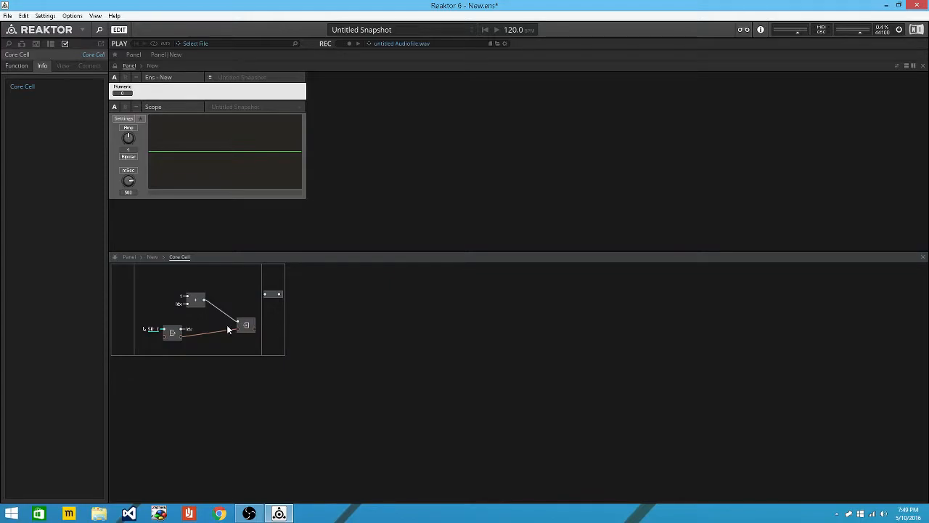
pyautogui.rightClick(266, 296)
pyautogui.moveTo(366, 338)
pyautogui.click(401, 339)
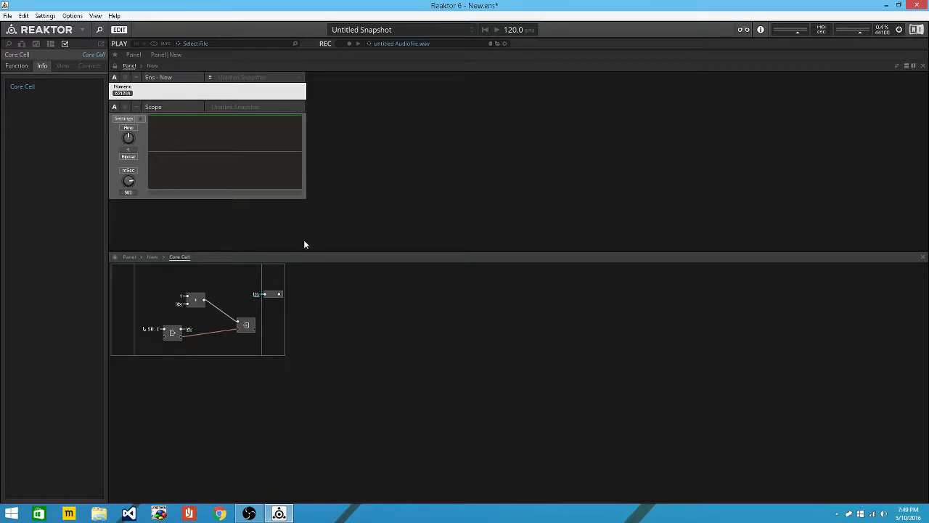
# Remove the Idx QuickBus from the Core Cell output.
pyautogui.click(254, 295)
pyautogui.rightClick(254, 298)
pyautogui.click(277, 301)
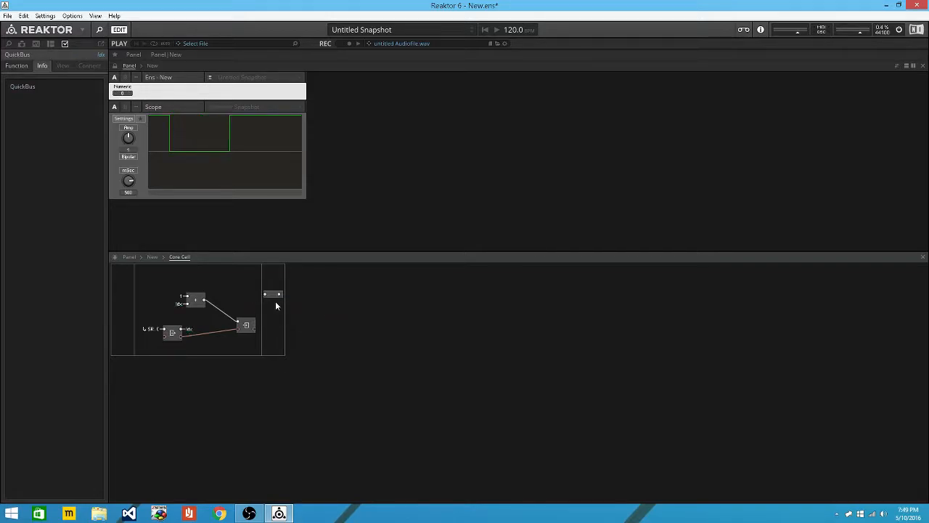
pyautogui.click(250, 324)
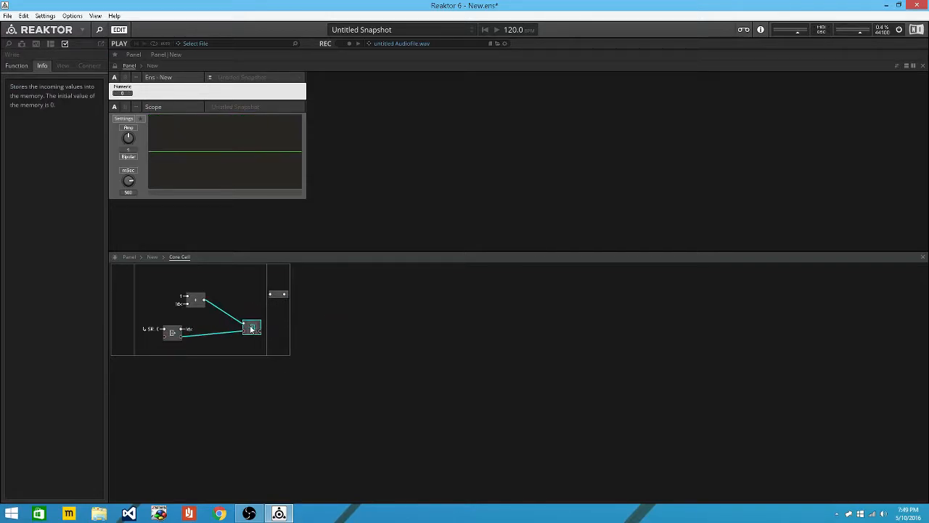
# Insert a divide (/) module and move the existing modules lower to make room.
pyautogui.doubleClick(199, 279)
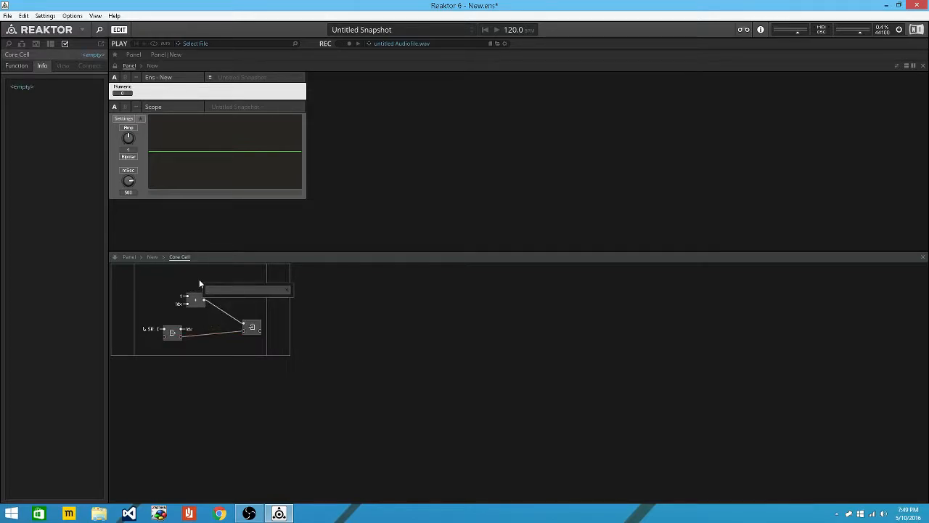
pyautogui.write('/')
pyautogui.press('Return')
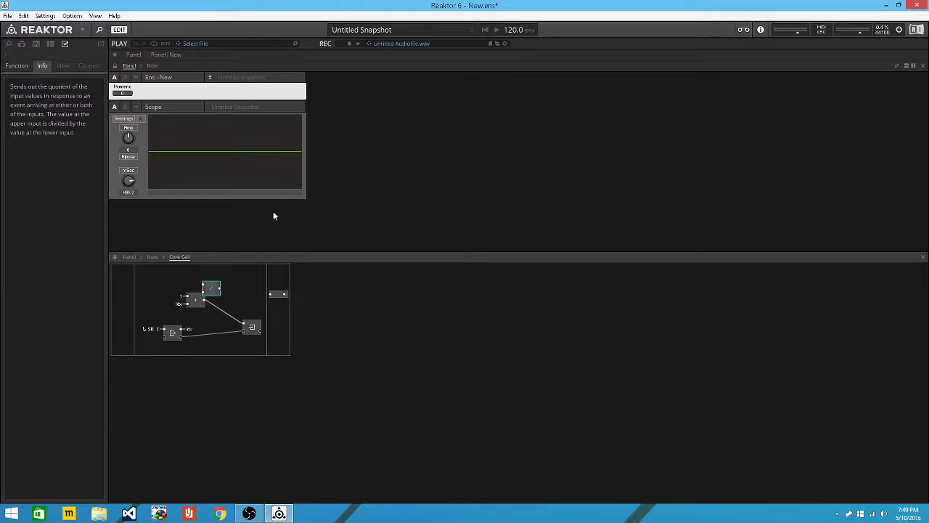
pyautogui.moveTo(151, 303)
pyautogui.mouseDown()
pyautogui.moveTo(237, 344)
pyautogui.moveTo(252, 340)
pyautogui.moveTo(177, 305)
pyautogui.mouseUp()
pyautogui.rightClick(236, 344)
pyautogui.click(237, 328)
pyautogui.moveTo(248, 334); pyautogui.dragTo(260, 375)
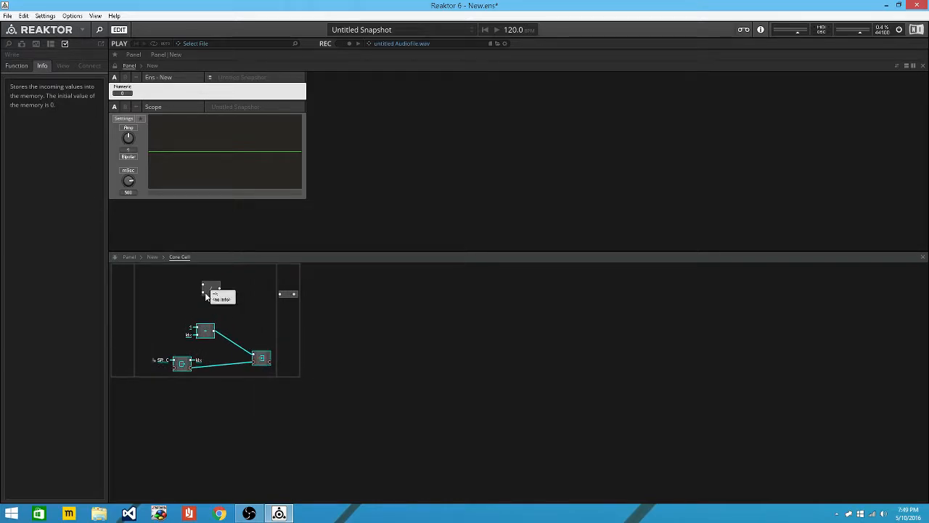
# Feed Idx and SR.R into the / module and wire its result to the Core Cell output.
pyautogui.rightClick(206, 295)
pyautogui.moveTo(273, 337)
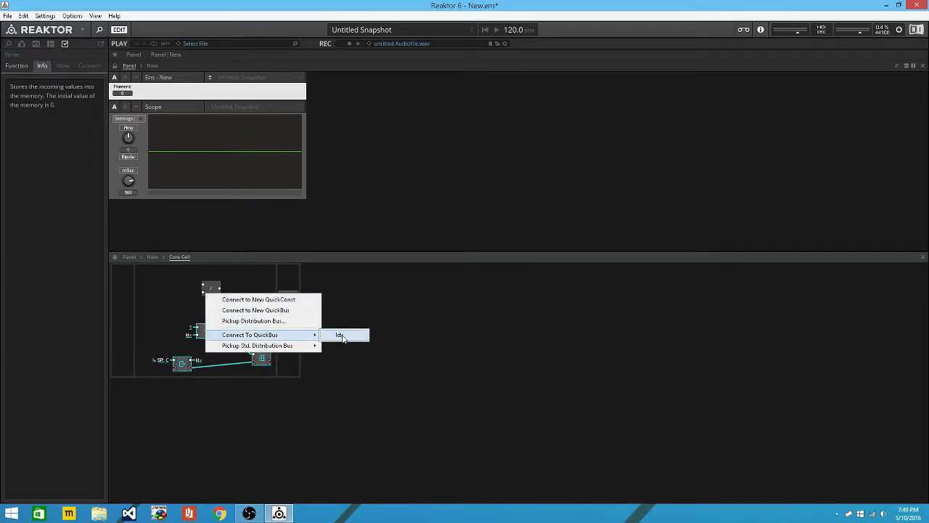
pyautogui.click(342, 338)
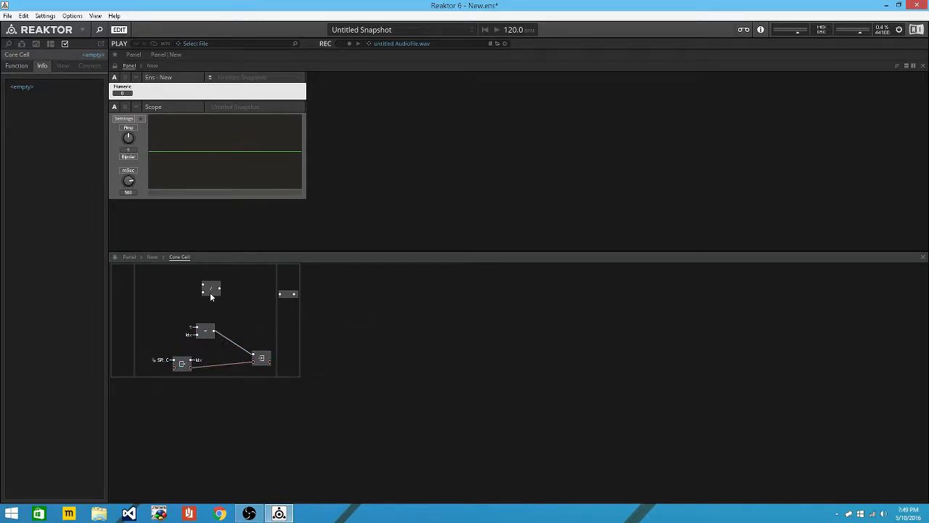
pyautogui.rightClick(207, 294)
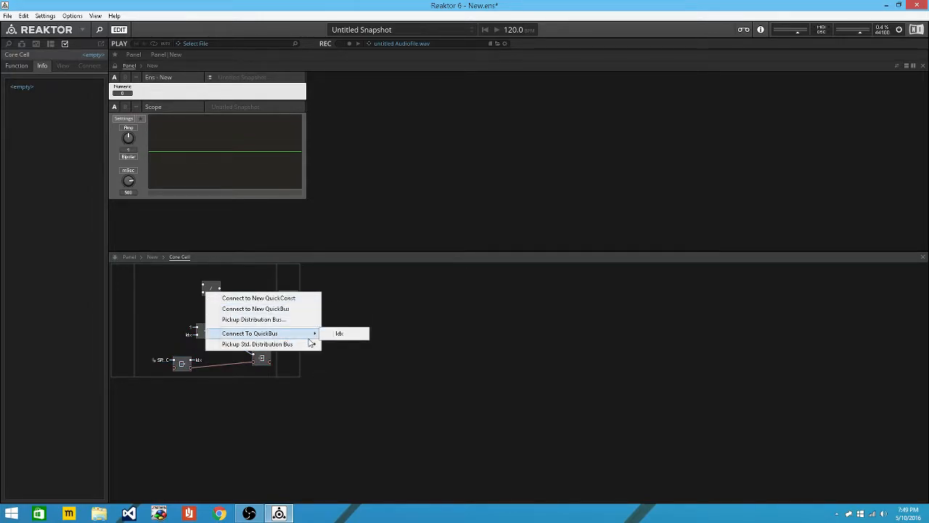
pyautogui.moveTo(311, 346)
pyautogui.click(358, 354)
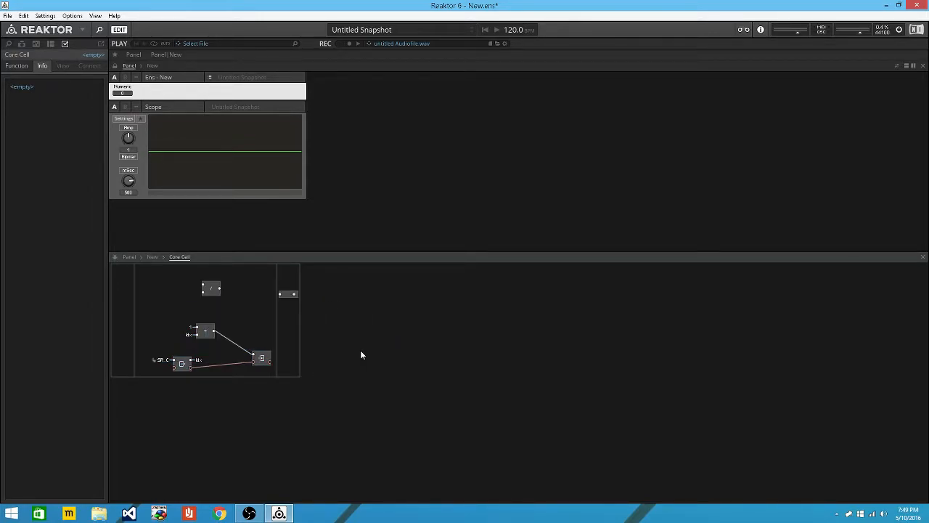
pyautogui.rightClick(205, 289)
pyautogui.moveTo(303, 330)
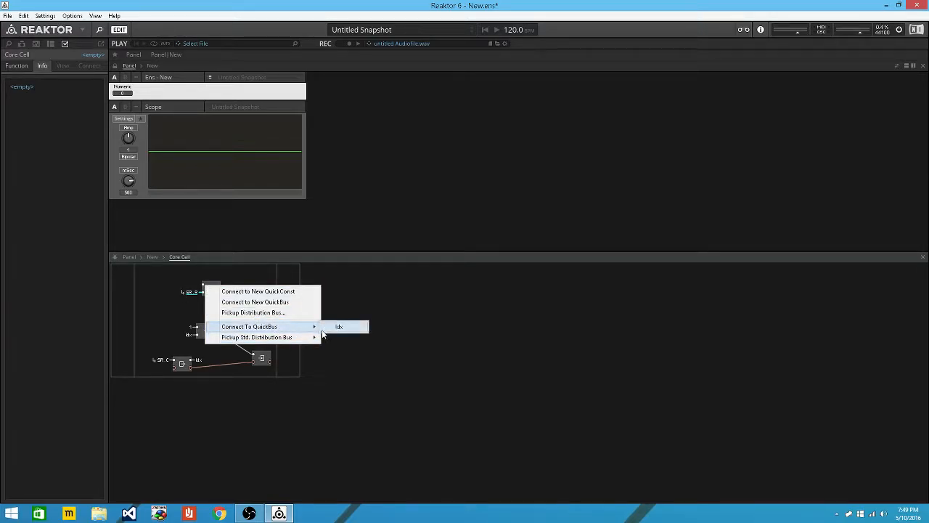
pyautogui.click(337, 328)
pyautogui.moveTo(220, 288); pyautogui.dragTo(280, 293)
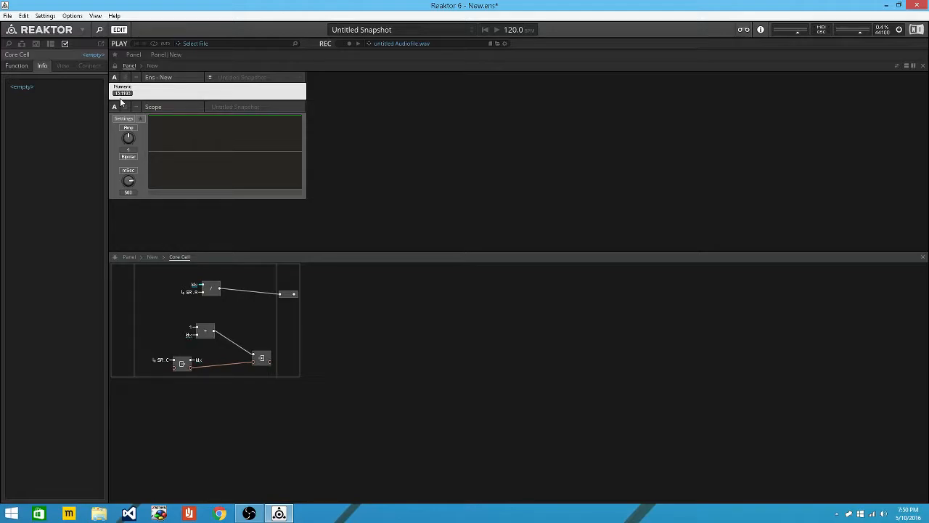
pyautogui.click(153, 256)
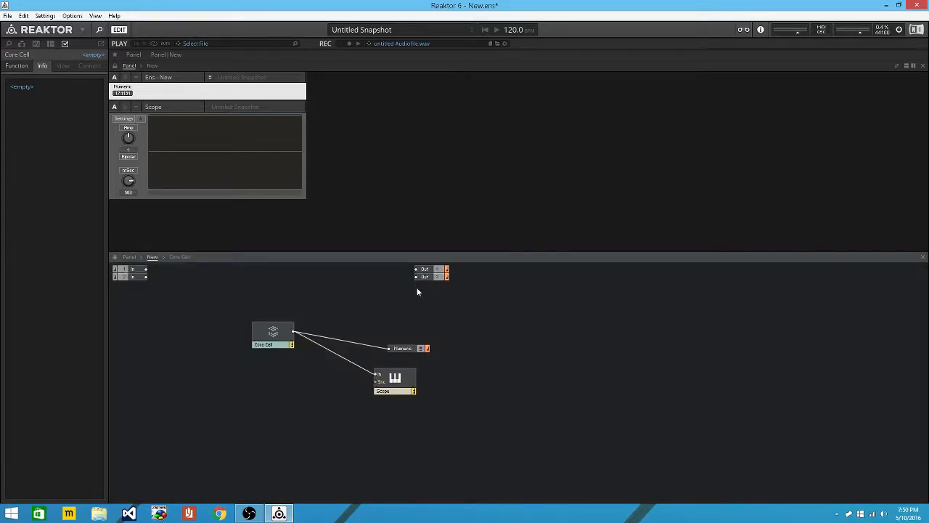
pyautogui.doubleClick(269, 336)
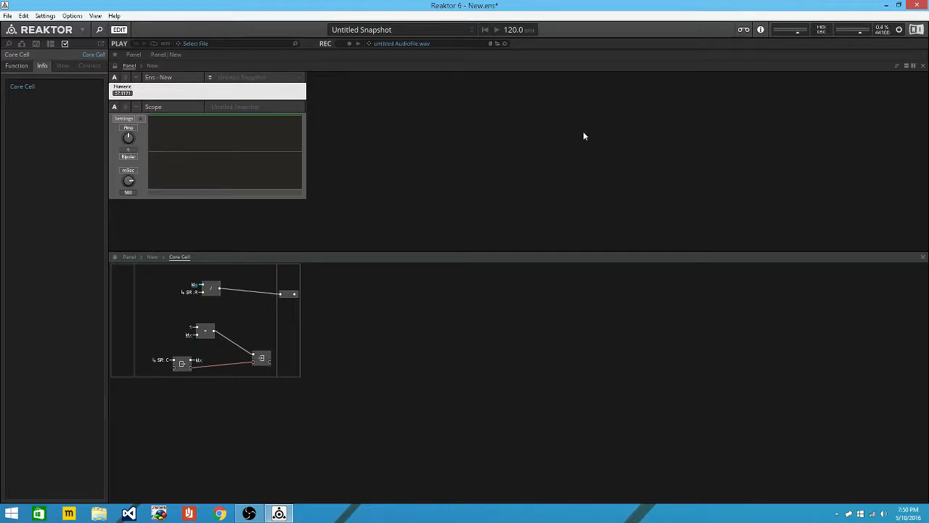
# Move Write right, delete the wire from / to the output, and move Read up-left.
pyautogui.moveTo(271, 358); pyautogui.dragTo(331, 358)
pyautogui.moveTo(139, 313); pyautogui.dragTo(324, 385)
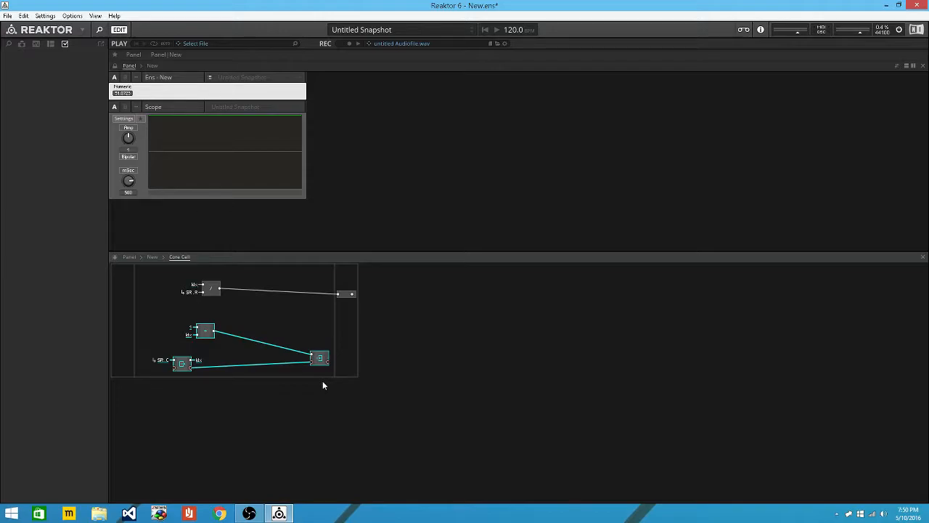
pyautogui.click(278, 324)
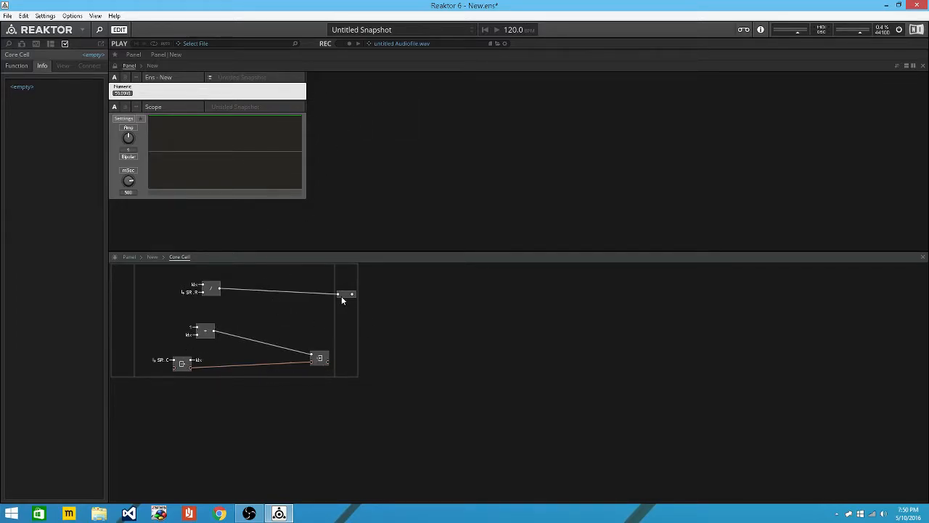
pyautogui.moveTo(339, 294); pyautogui.dragTo(289, 313)
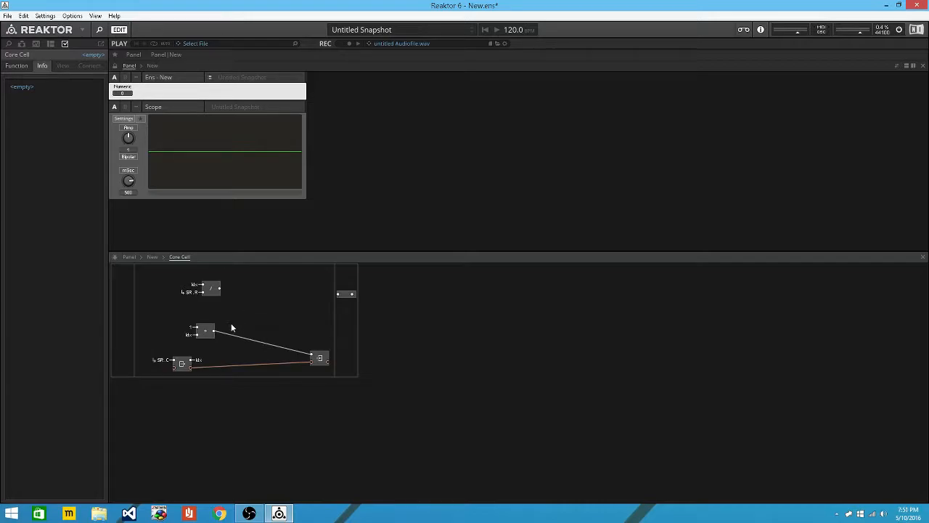
pyautogui.moveTo(185, 368); pyautogui.dragTo(174, 361)
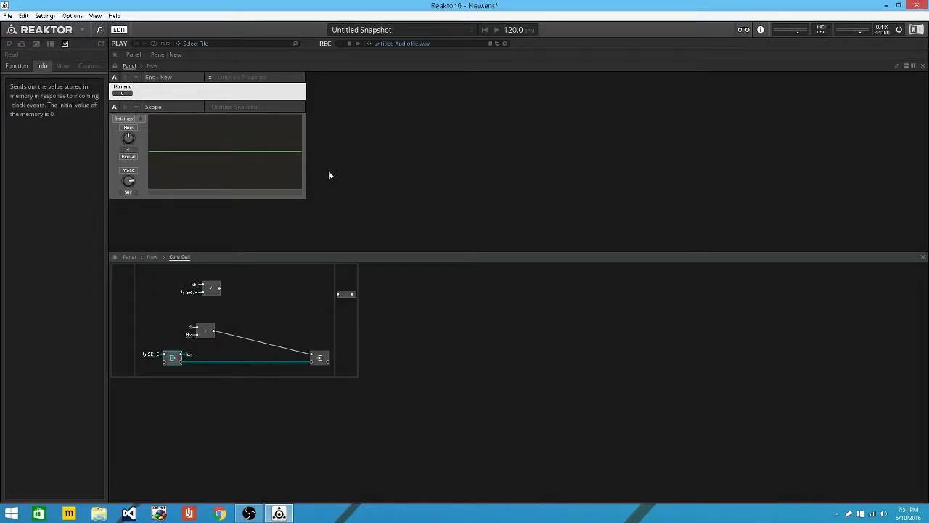
# Insert a Compare module by searching 'compa' in the module search.
pyautogui.click(295, 305)
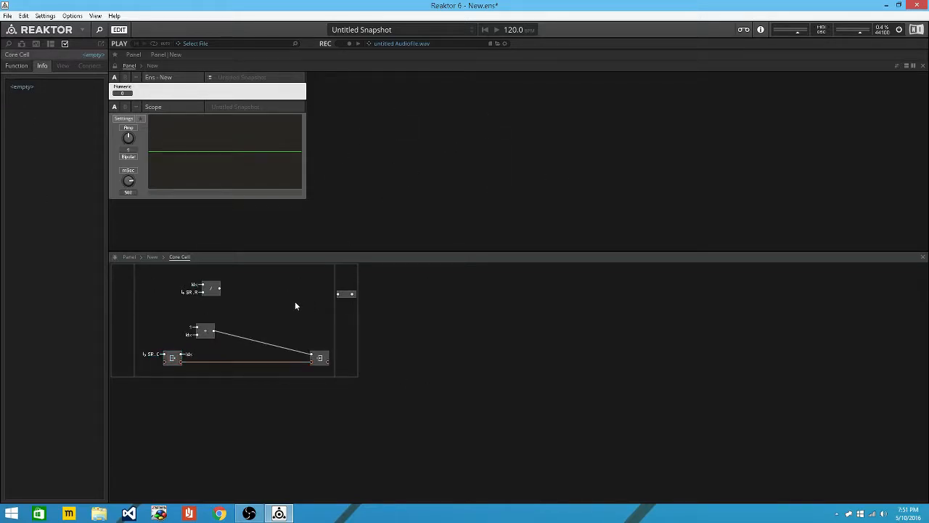
pyautogui.doubleClick(302, 304)
pyautogui.write('c')
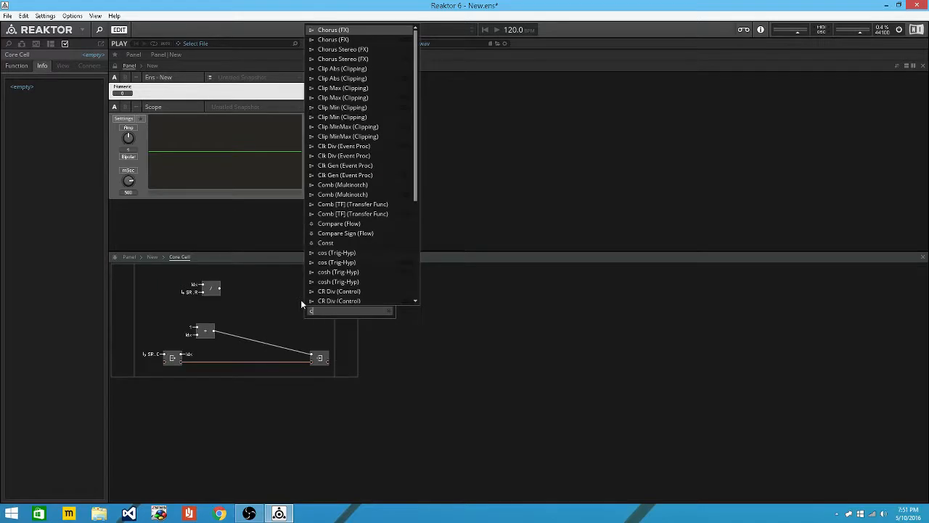
pyautogui.write('iom')
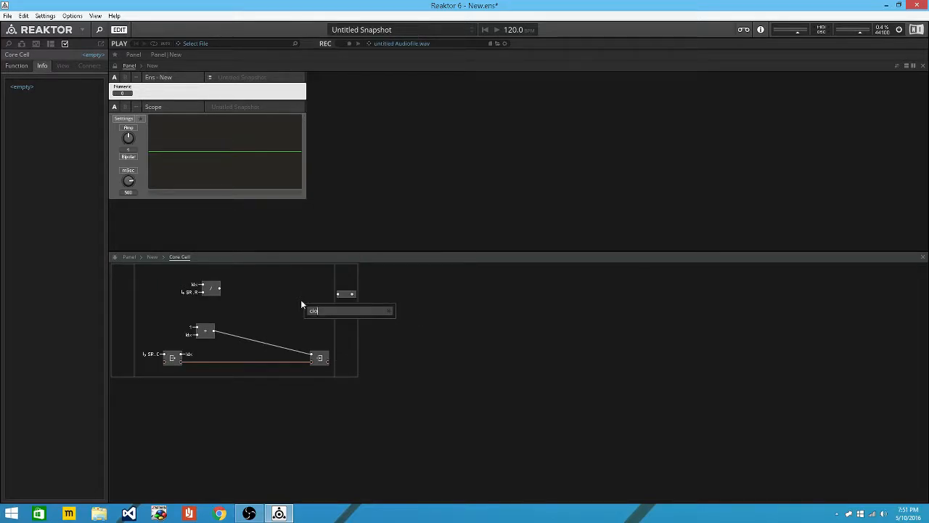
pyautogui.press('BackSpace')
pyautogui.press('BackSpace')
pyautogui.press('BackSpace')
pyautogui.write('omap')
pyautogui.press('Escape')
pyautogui.doubleClick(302, 305)
pyautogui.write('compa')
pyautogui.press('Return')
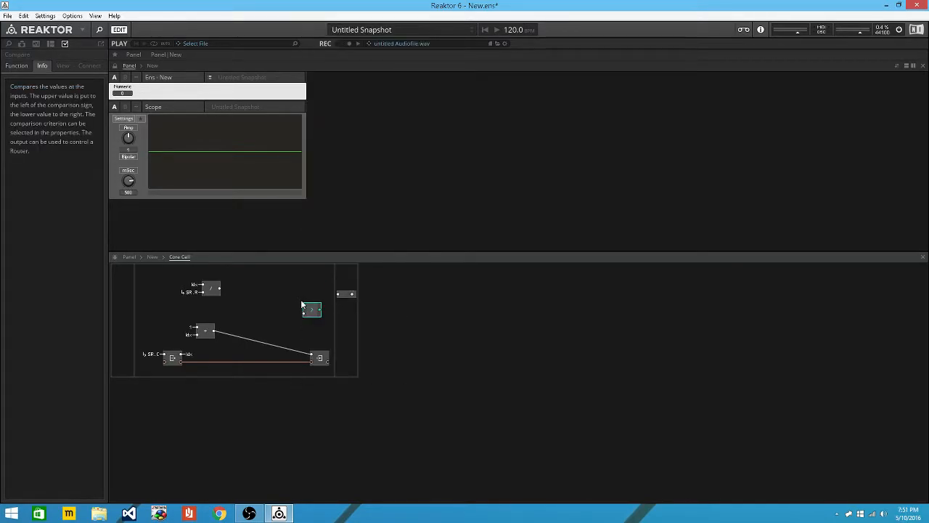
# Set the Compare module's criterion to >= and move it left.
pyautogui.click(17, 66)
pyautogui.click(101, 131)
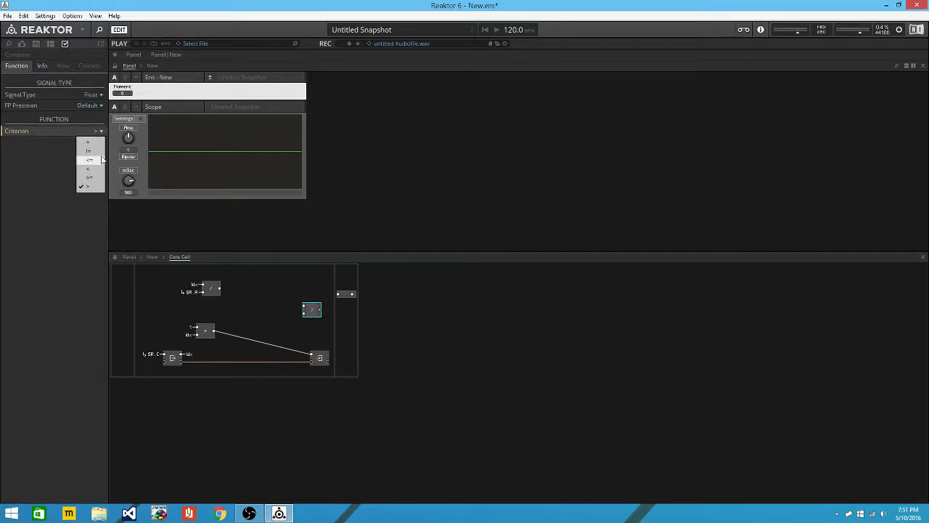
pyautogui.click(87, 184)
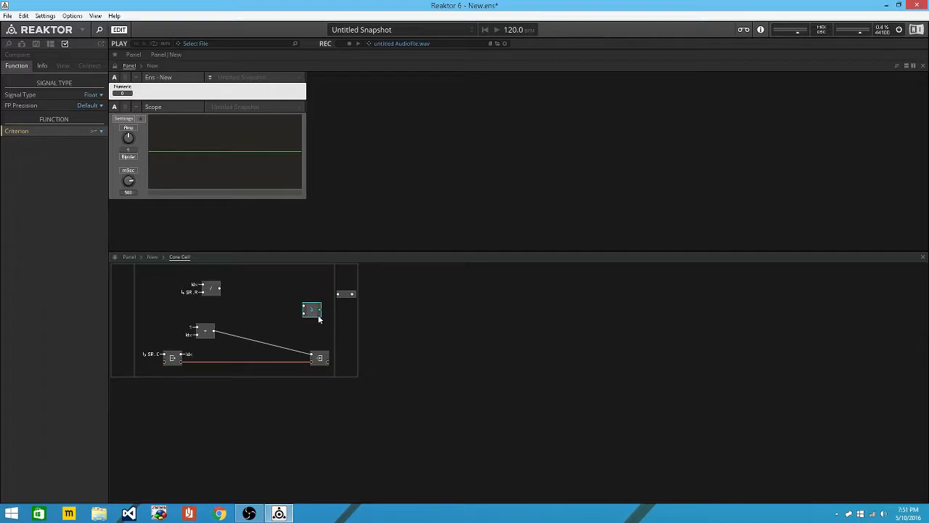
pyautogui.moveTo(318, 315); pyautogui.dragTo(260, 311)
# Wire the subtract output into Compare and attach a new QuickConst to its lower input.
pyautogui.moveTo(218, 331); pyautogui.dragTo(255, 310)
pyautogui.moveTo(318, 355); pyautogui.dragTo(258, 315)
pyautogui.rightClick(247, 313)
pyautogui.click(264, 323)
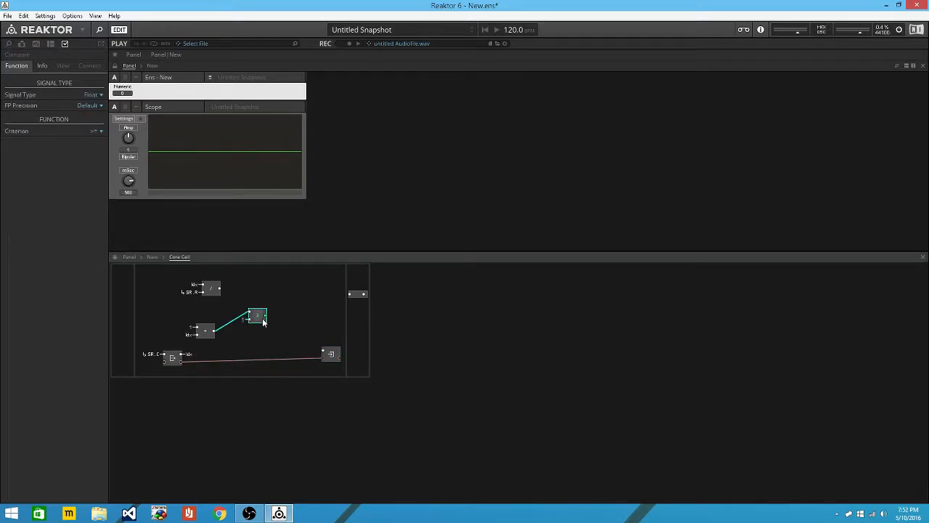
# Insert a Router fed by the Compare output and move Write further right.
pyautogui.doubleClick(307, 318)
pyautogui.write('routwer')
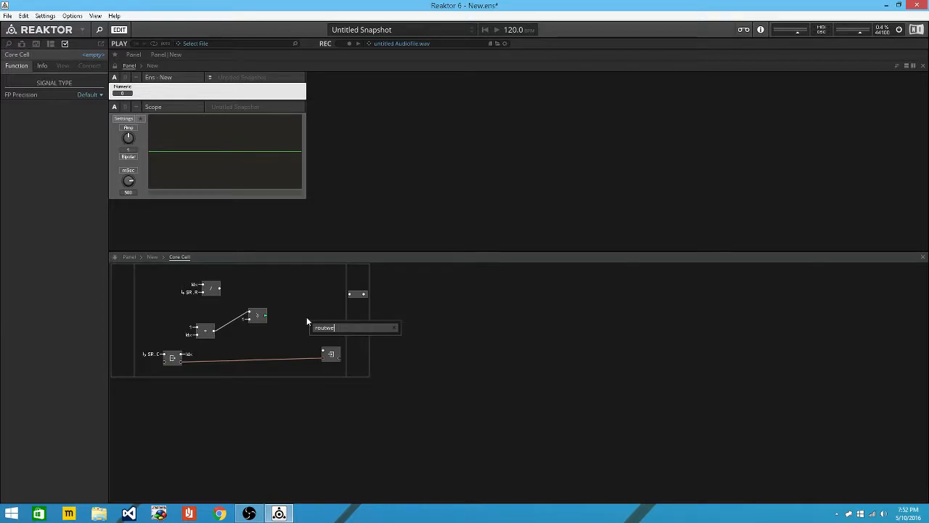
pyautogui.press('BackSpace')
pyautogui.press('BackSpace')
pyautogui.press('BackSpace')
pyautogui.press('BackSpace')
pyautogui.press('BackSpace')
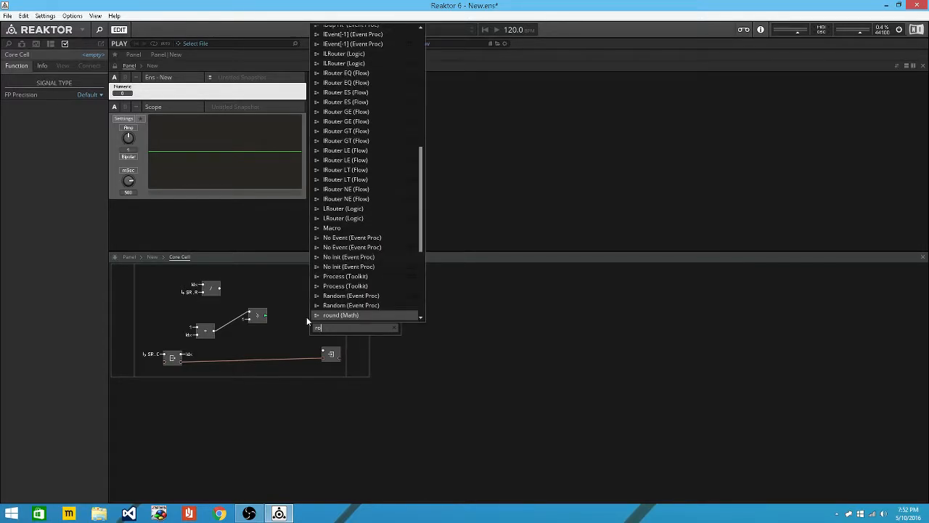
pyautogui.write('uter')
pyautogui.press('Return')
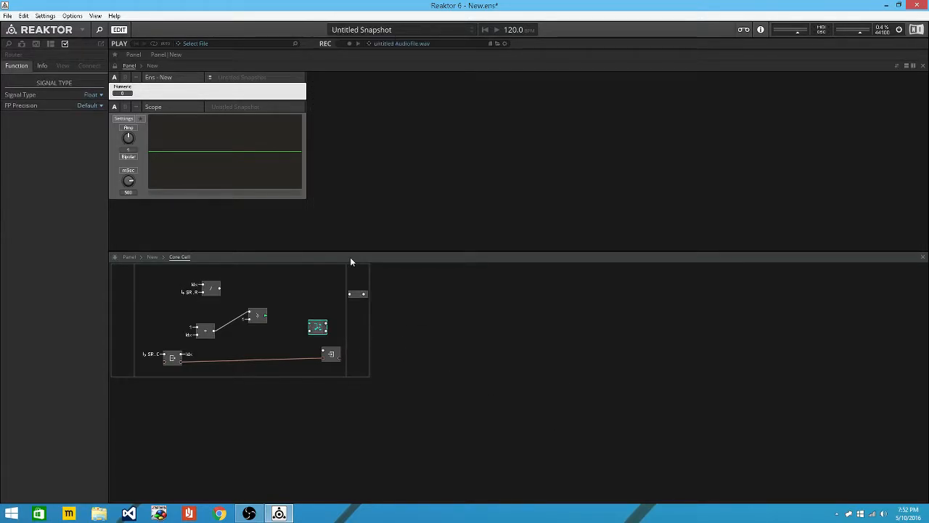
pyautogui.moveTo(266, 315); pyautogui.dragTo(315, 328)
pyautogui.moveTo(331, 354); pyautogui.dragTo(418, 351)
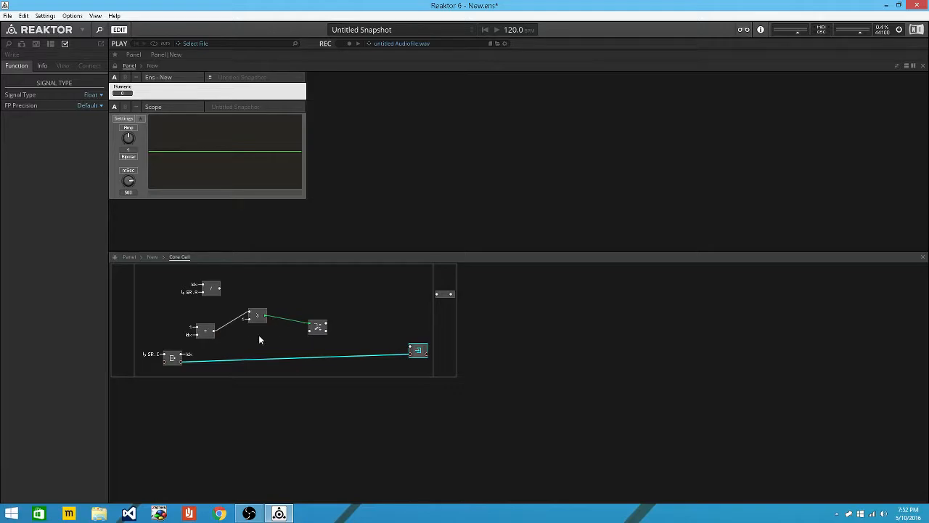
# Insert a Latch module and wire the Router output into it.
pyautogui.click(348, 317)
pyautogui.press('Return')
pyautogui.write('latch')
pyautogui.press('Return')
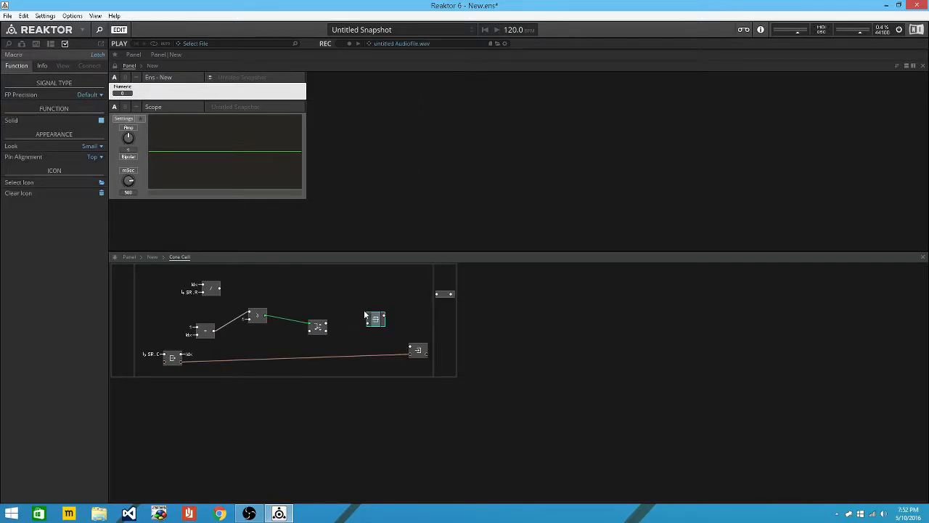
pyautogui.moveTo(326, 324); pyautogui.dragTo(382, 320)
pyautogui.click(389, 318)
# Insert a Merge module, chain Latch → Merge → Write, and feed the arithmetic result into the Router.
pyautogui.press('Return')
pyautogui.write('merge')
pyautogui.press('Return')
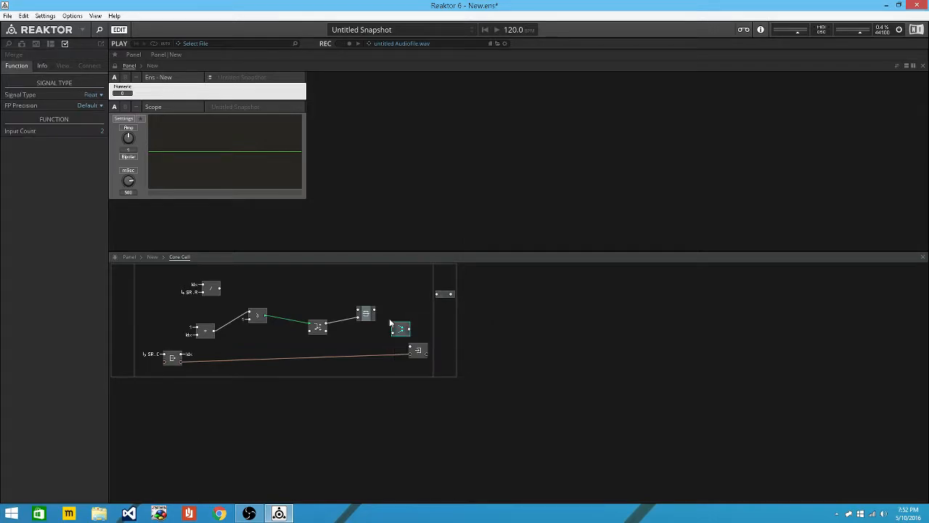
pyautogui.moveTo(423, 354); pyautogui.dragTo(450, 351)
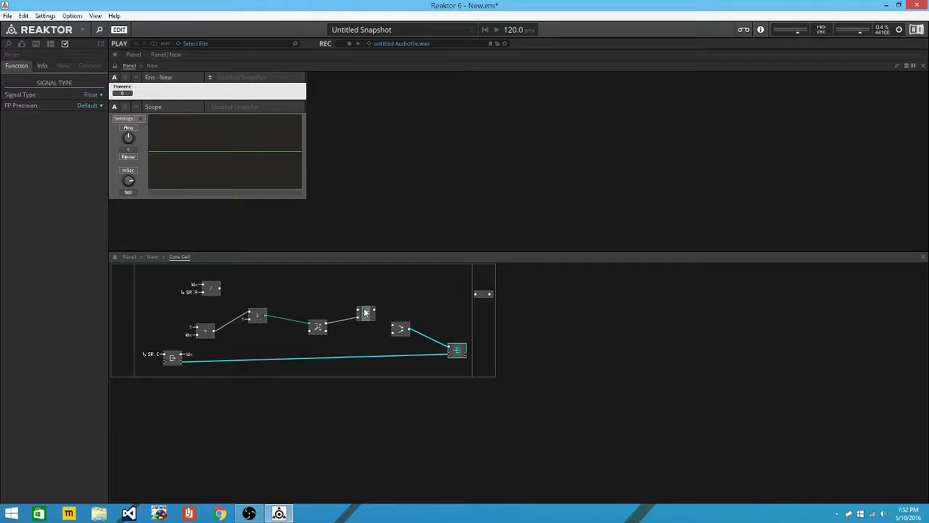
pyautogui.moveTo(393, 330); pyautogui.dragTo(392, 329)
pyautogui.moveTo(328, 332); pyautogui.dragTo(393, 338)
pyautogui.moveTo(310, 331); pyautogui.dragTo(298, 334)
pyautogui.moveTo(213, 332); pyautogui.dragTo(301, 337)
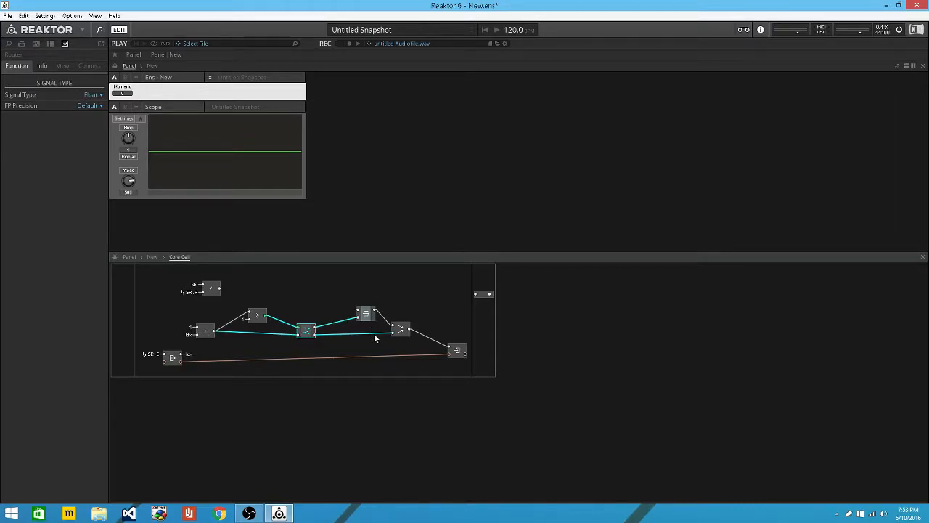
pyautogui.moveTo(208, 339); pyautogui.dragTo(198, 339)
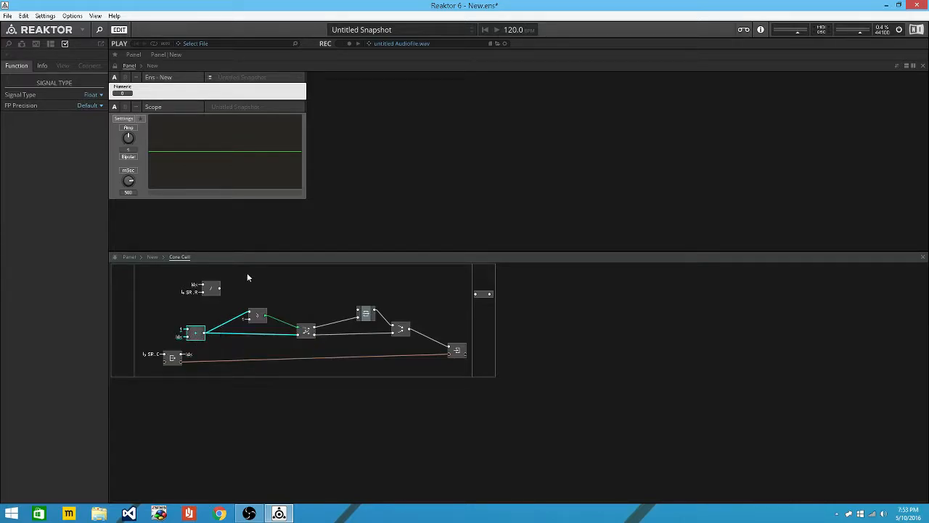
# Disconnect the arithmetic result from Compare and send the divide output to a new QuickBus s.
pyautogui.click(245, 292)
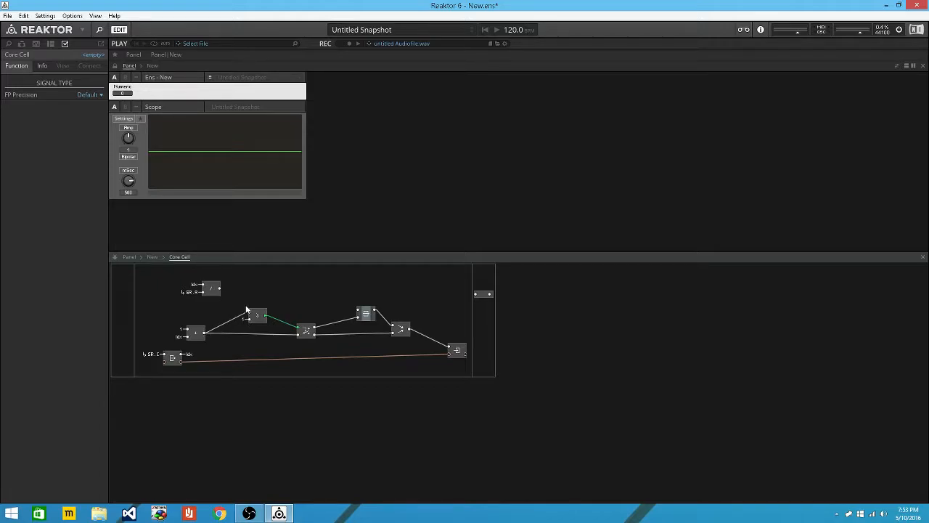
pyautogui.moveTo(250, 314); pyautogui.dragTo(237, 305)
pyautogui.rightClick(220, 288)
pyautogui.click(249, 295)
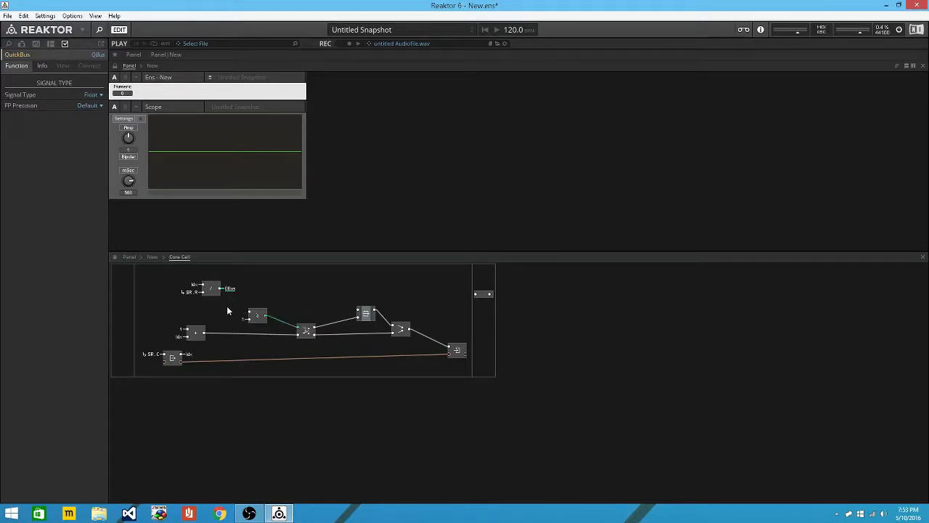
# Connect the Compare module's input to the s QuickBus.
pyautogui.click(231, 289)
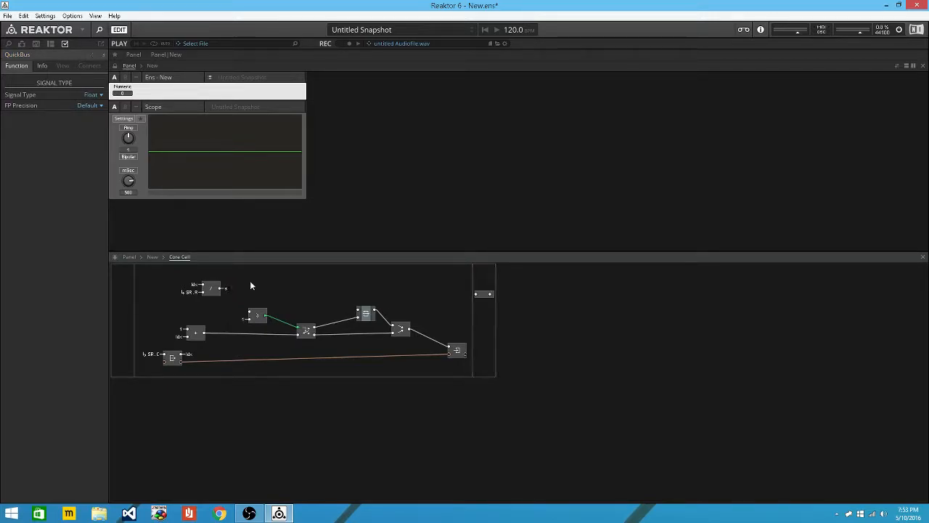
pyautogui.click(252, 315)
pyautogui.rightClick(252, 315)
pyautogui.click(255, 317)
pyautogui.rightClick(255, 317)
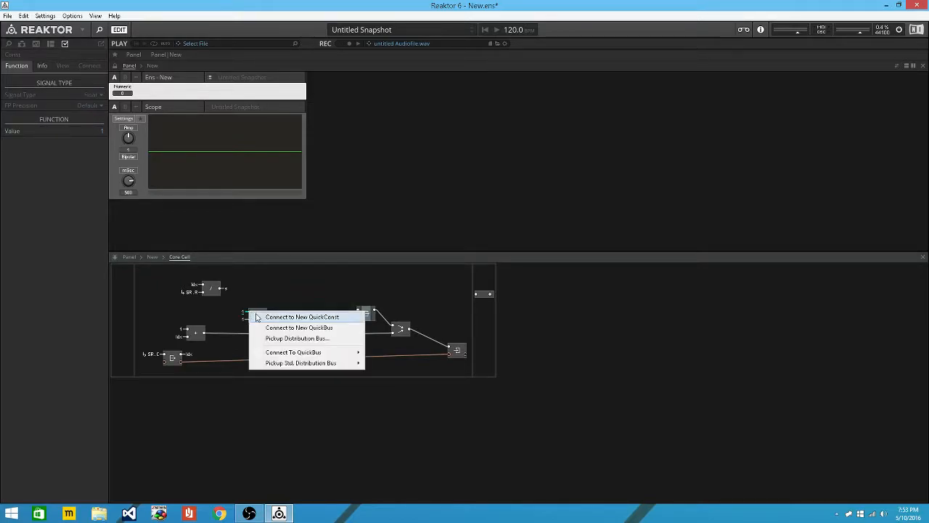
pyautogui.moveTo(337, 354)
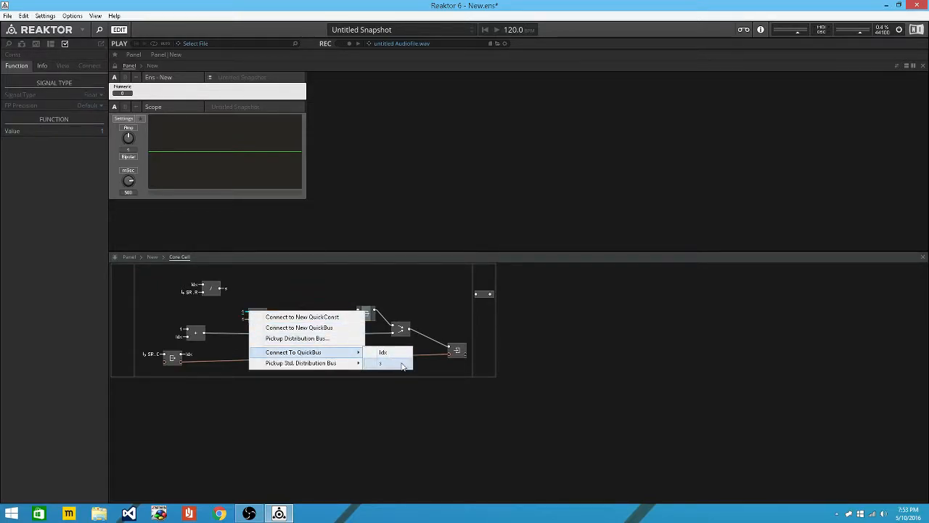
pyautogui.click(402, 365)
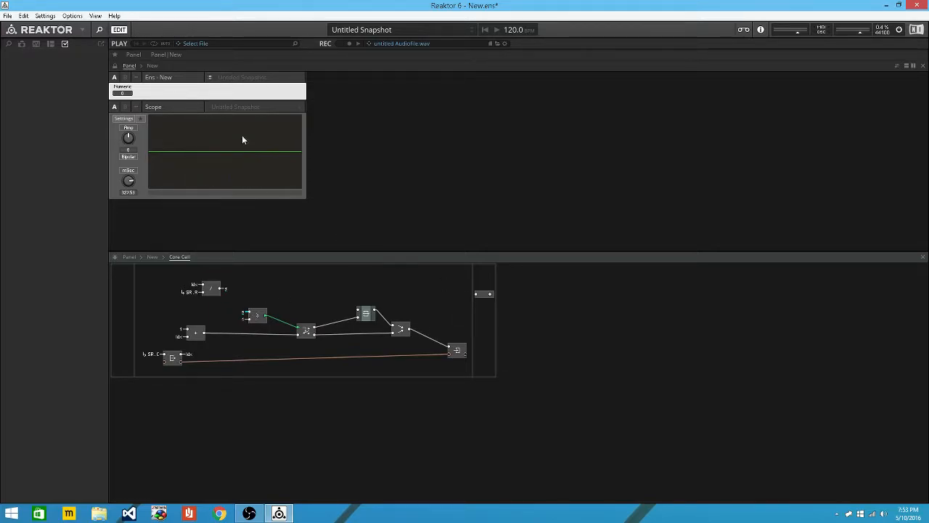
# Connect the Core Cell output to the s bus to view it on the Scope, then remove that wire.
pyautogui.rightClick(476, 294)
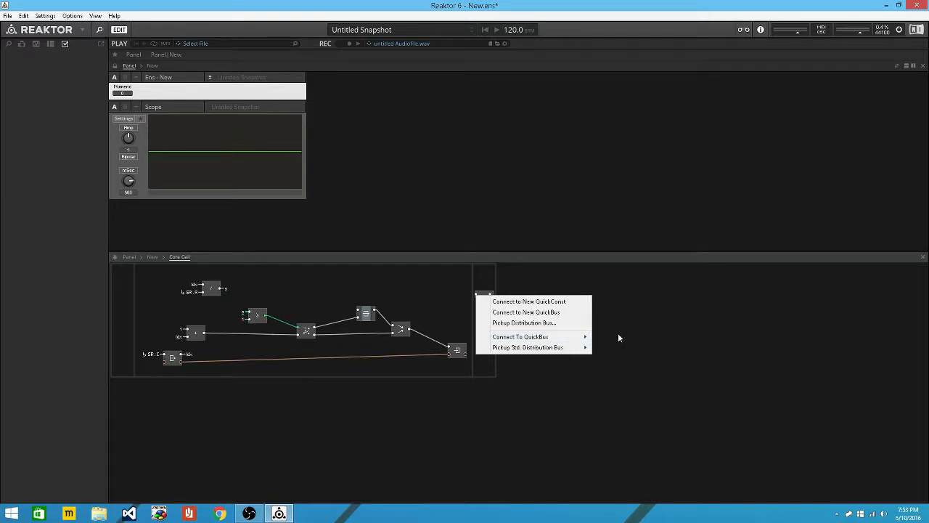
pyautogui.moveTo(578, 336)
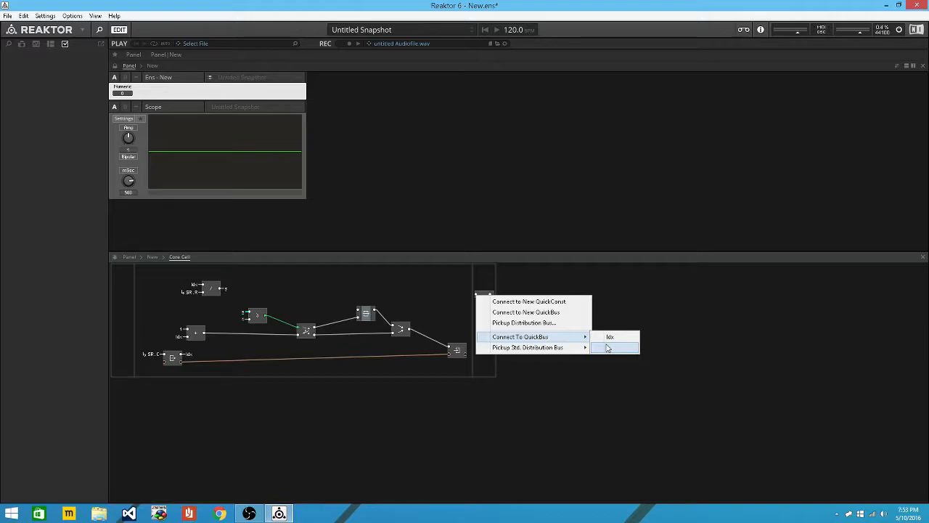
pyautogui.click(607, 347)
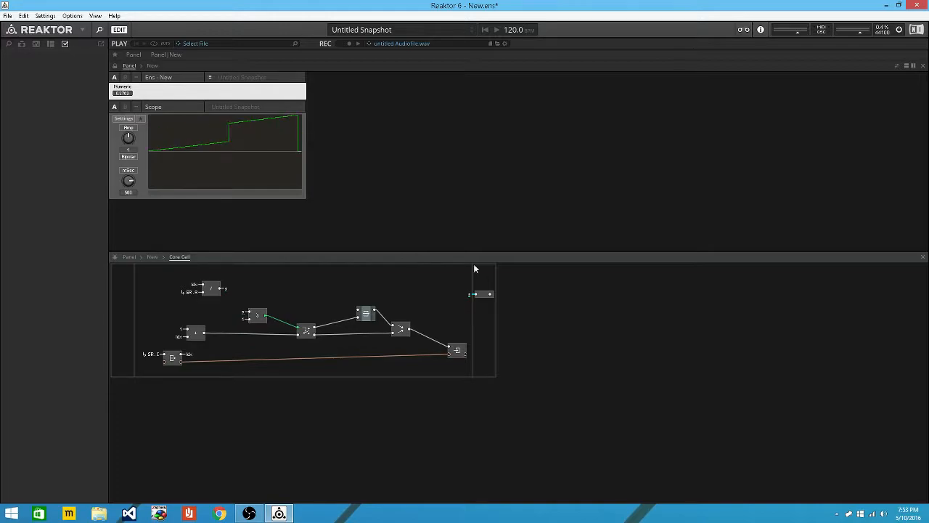
pyautogui.click(450, 294)
pyautogui.moveTo(476, 294); pyautogui.dragTo(418, 283)
# Insert a '-' subtract module and attach a new QuickConst to its input.
pyautogui.press('Return')
pyautogui.write('-')
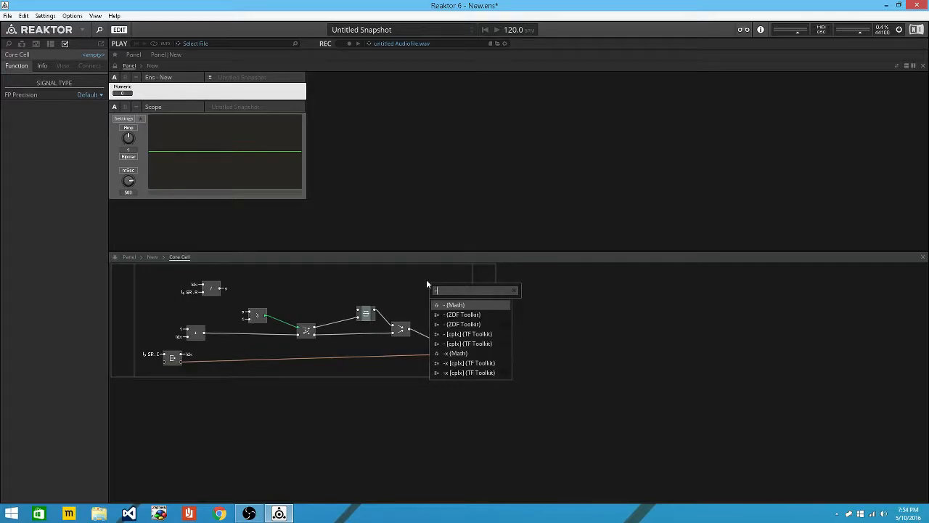
pyautogui.press('Return')
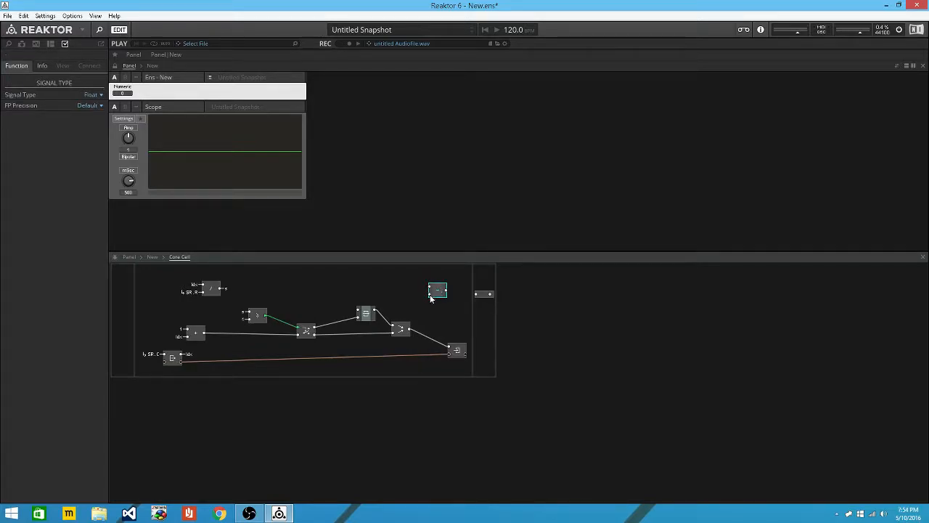
pyautogui.rightClick(431, 295)
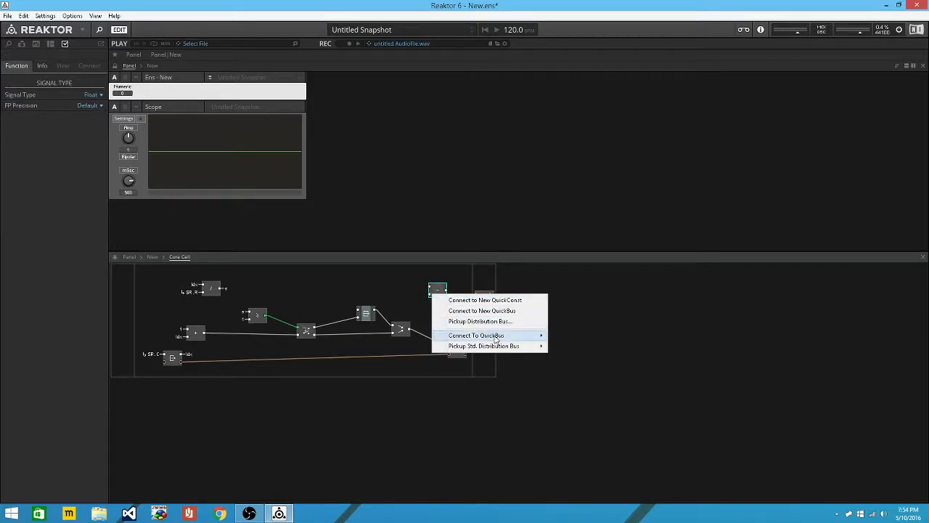
pyautogui.moveTo(495, 337)
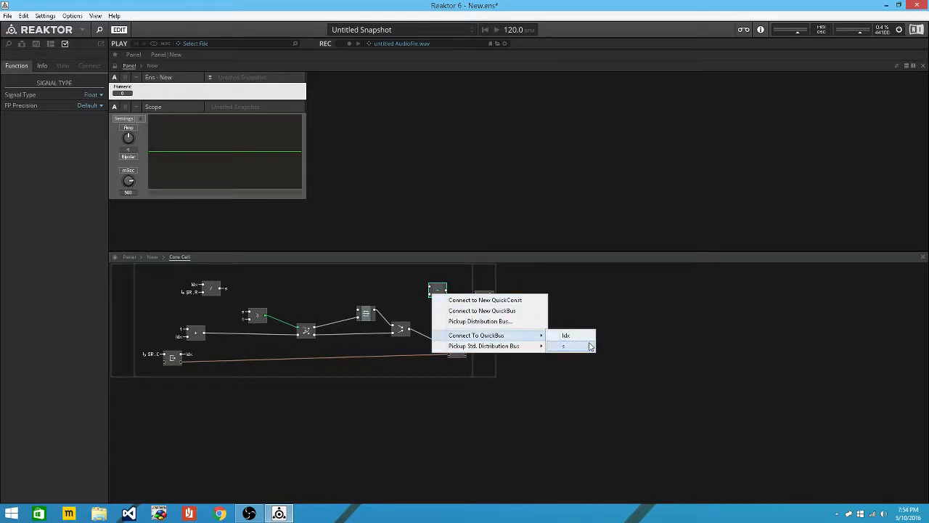
pyautogui.click(492, 301)
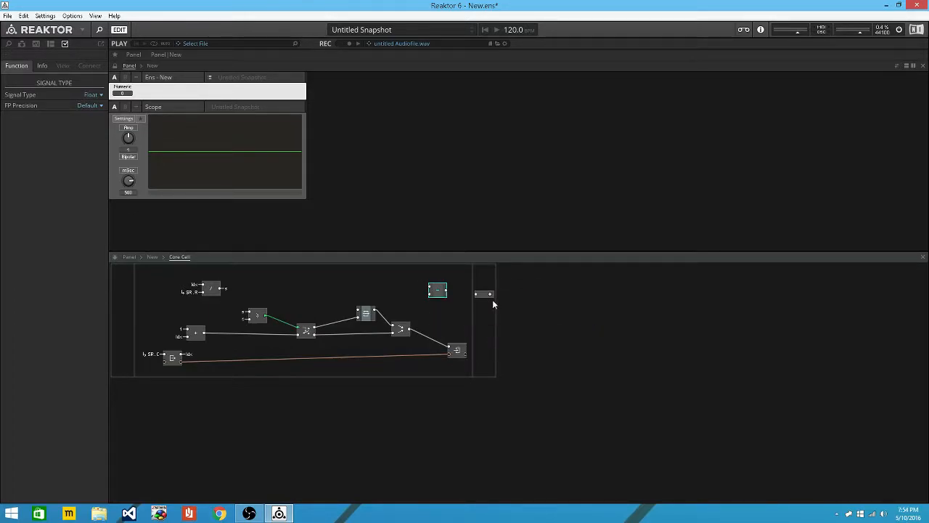
# Set the subtract module's QuickConst to 0.5.
pyautogui.rightClick(431, 284)
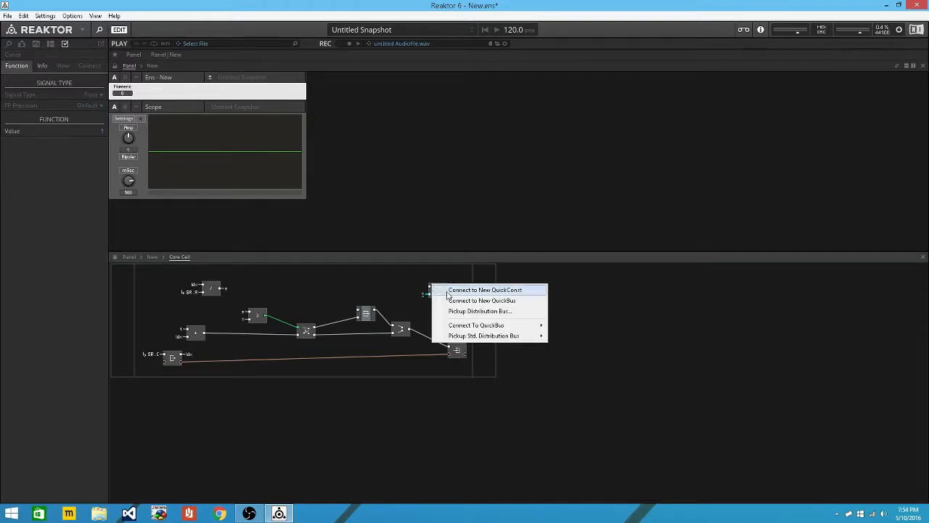
pyautogui.click(400, 284)
pyautogui.doubleClick(422, 296)
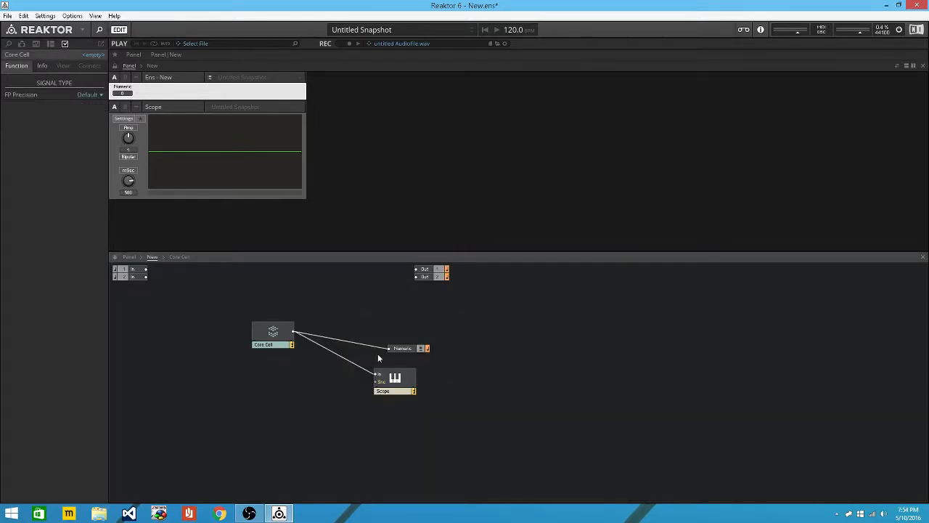
pyautogui.doubleClick(276, 338)
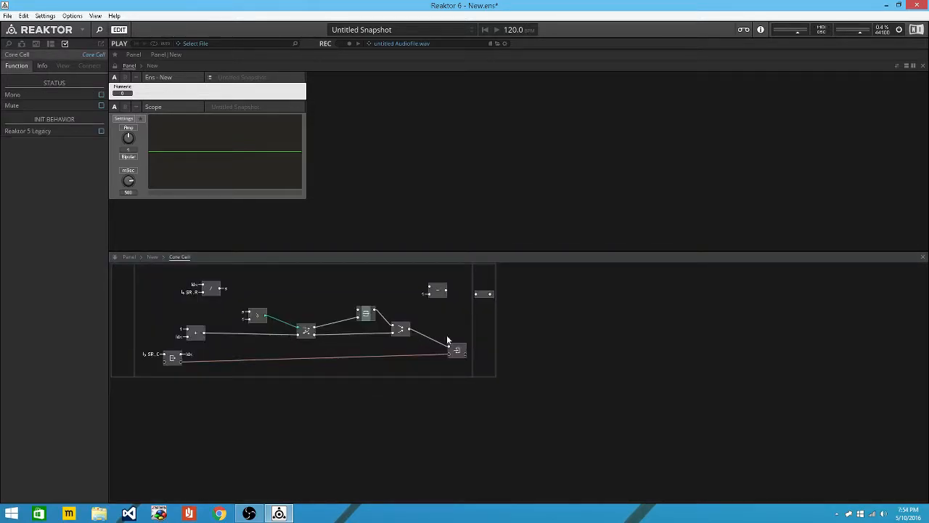
pyautogui.doubleClick(424, 290)
pyautogui.doubleClick(294, 338)
pyautogui.doubleClick(421, 294)
pyautogui.doubleClick(269, 338)
pyautogui.click(430, 293)
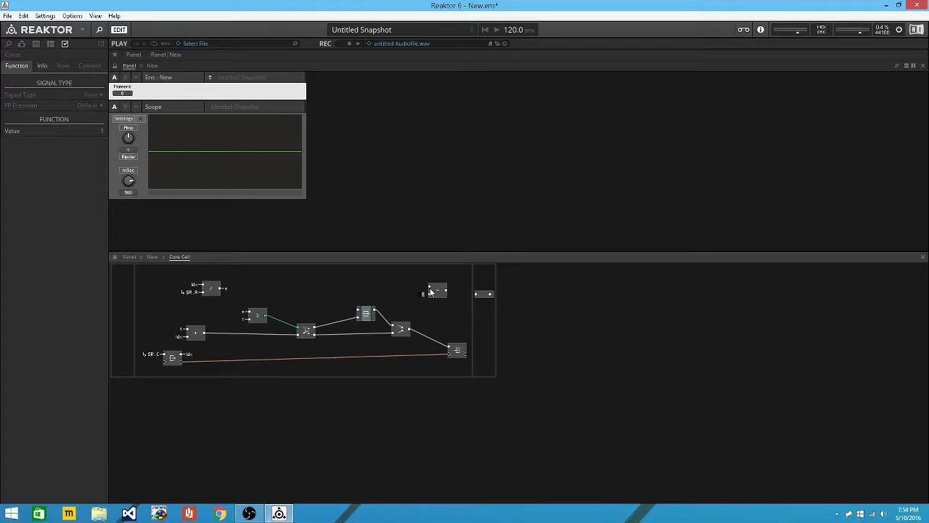
pyautogui.write('0.5')
pyautogui.press('Return')
# Feed the s bus into the other subtract input and wire the result to the Core Cell output.
pyautogui.rightClick(430, 289)
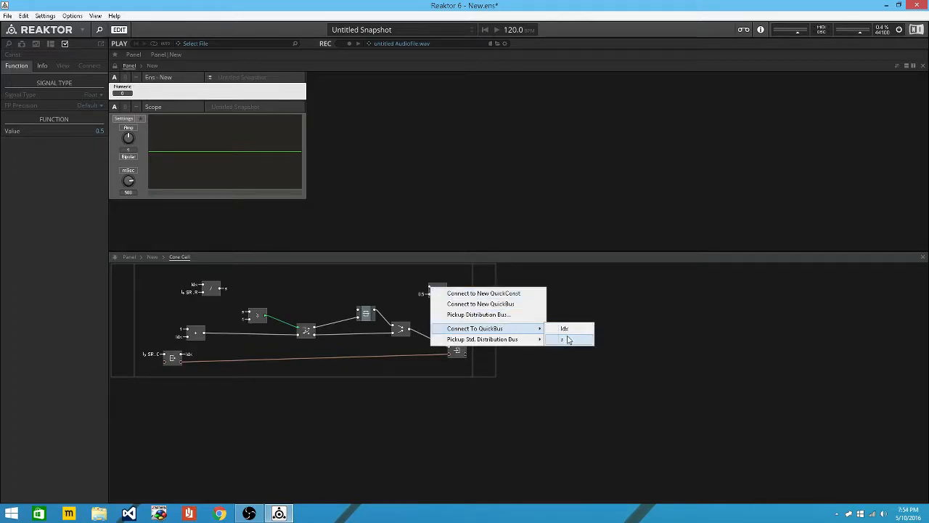
pyautogui.click(561, 338)
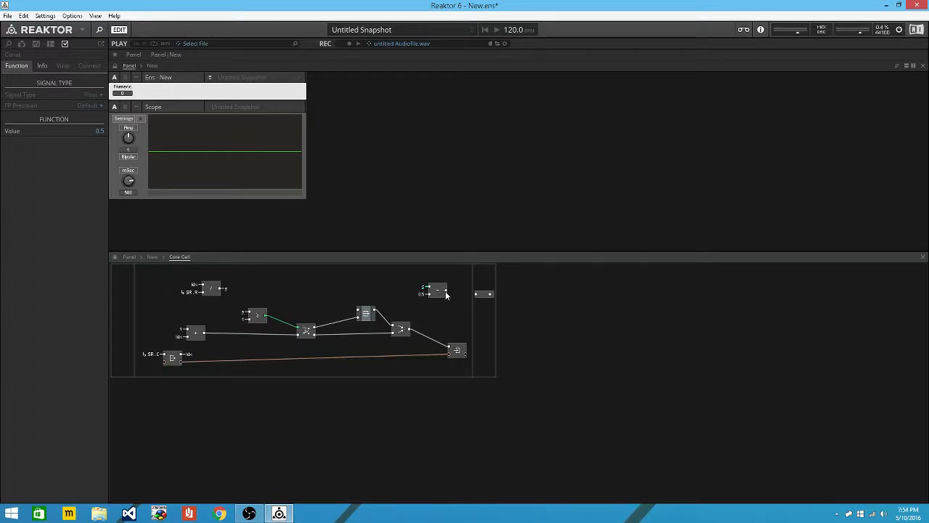
pyautogui.moveTo(446, 294); pyautogui.dragTo(476, 294)
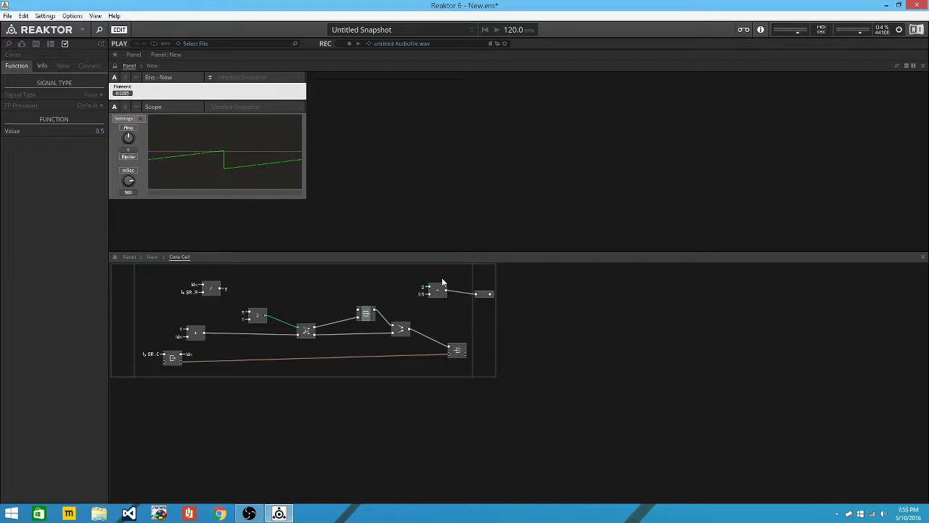
pyautogui.moveTo(212, 290); pyautogui.dragTo(195, 279)
# Insert a '*' multiply module and remove the divider's QuickBus stub.
pyautogui.click(231, 289)
pyautogui.doubleClick(231, 288)
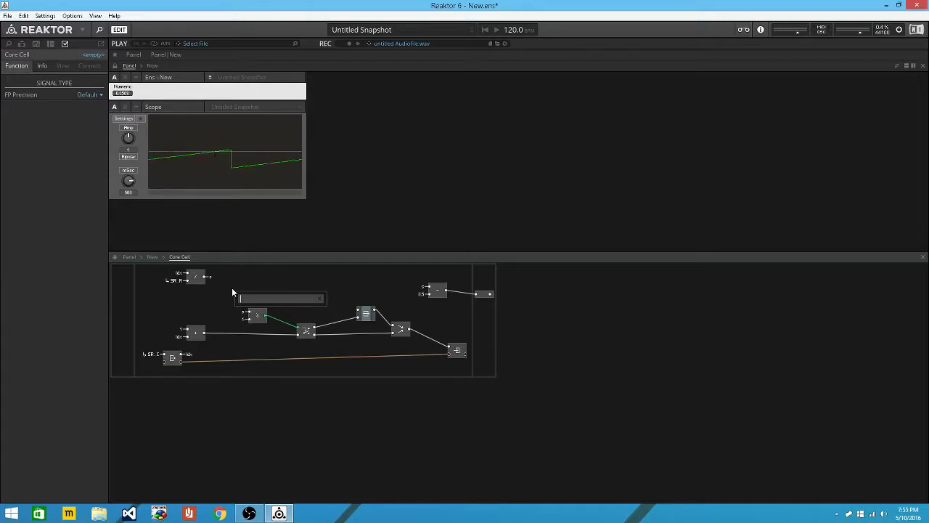
pyautogui.write('*')
pyautogui.press('Return')
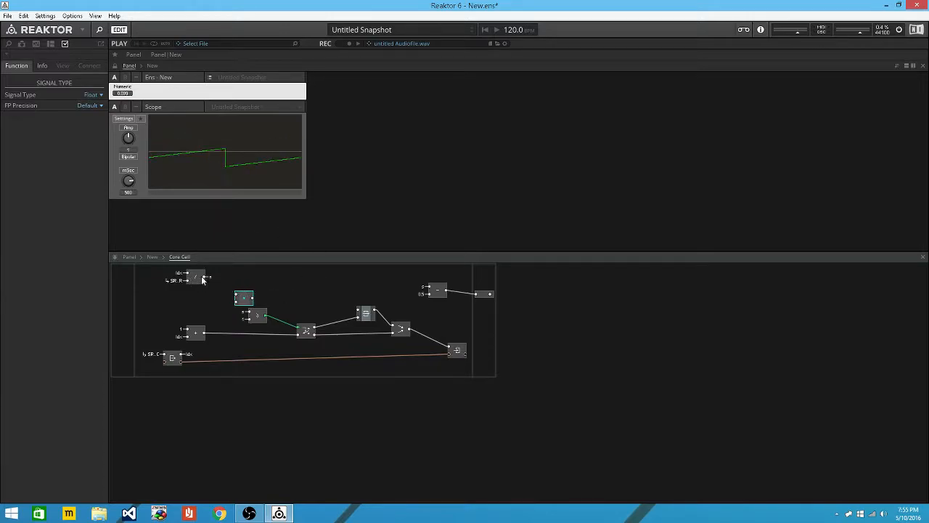
pyautogui.rightClick(209, 277)
pyautogui.click(245, 285)
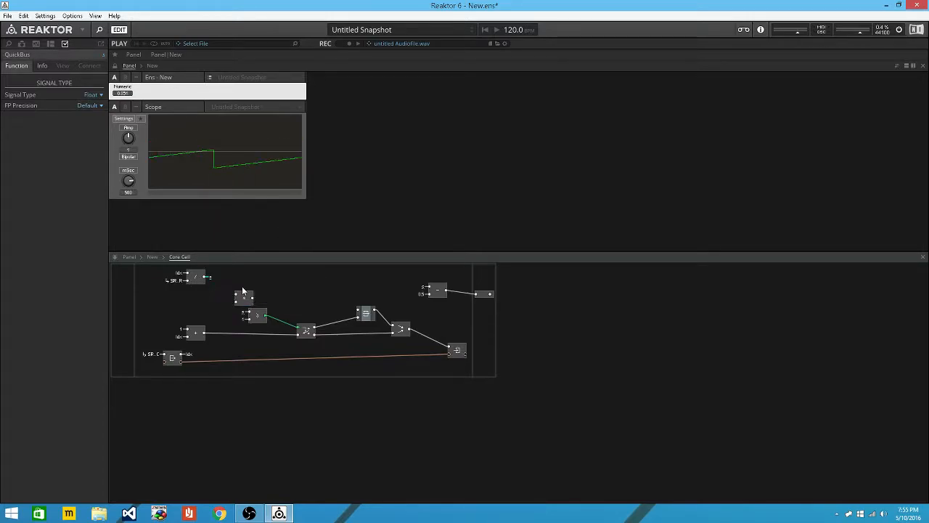
pyautogui.moveTo(249, 295); pyautogui.dragTo(236, 286)
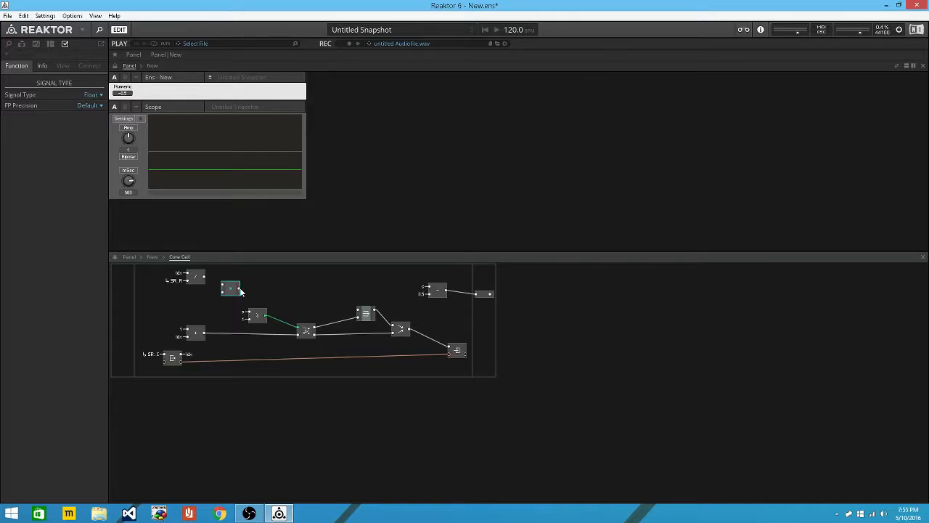
# Wire the divider output into the multiply module and move both modules right.
pyautogui.rightClick(240, 291)
pyautogui.press('Escape')
pyautogui.rightClick(241, 291)
pyautogui.rightClick(236, 290)
pyautogui.moveTo(312, 319)
pyautogui.click(364, 331)
pyautogui.moveTo(205, 276); pyautogui.dragTo(228, 292)
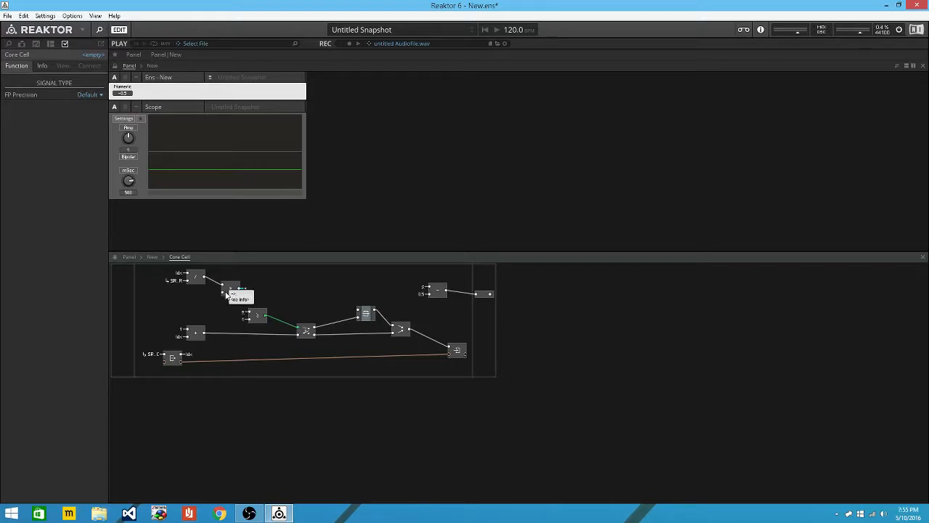
pyautogui.moveTo(258, 298); pyautogui.dragTo(298, 293)
pyautogui.click(191, 291)
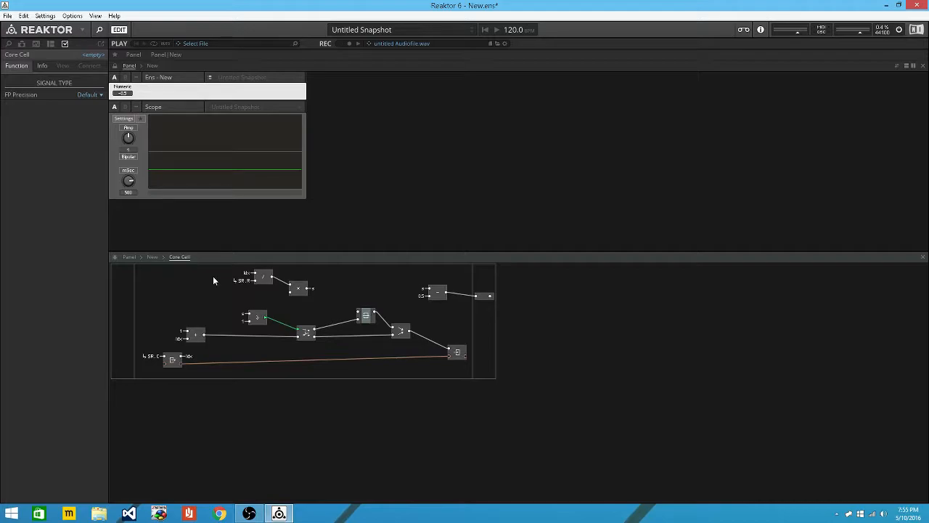
# Insert a P2F converter and wire it into the multiply module.
pyautogui.doubleClick(213, 280)
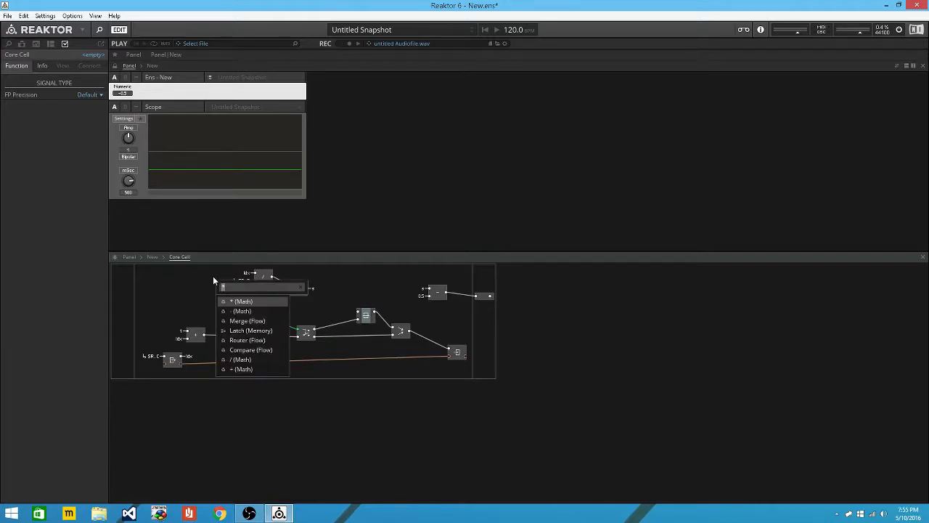
pyautogui.write('p2f')
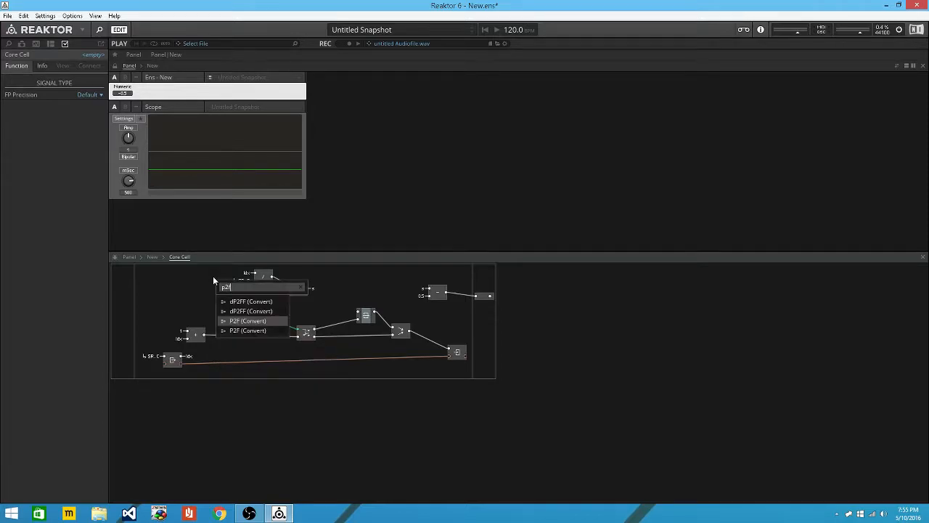
pyautogui.press('Return')
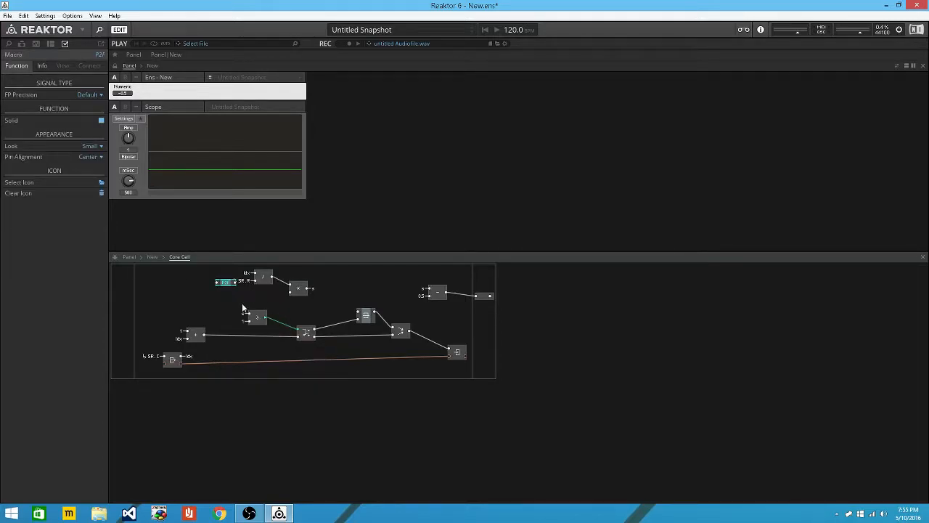
pyautogui.moveTo(226, 283); pyautogui.dragTo(290, 292)
# Add a new In port to the Core Cell and wire it into P2F.
pyautogui.rightClick(191, 291)
pyautogui.rightClick(121, 293)
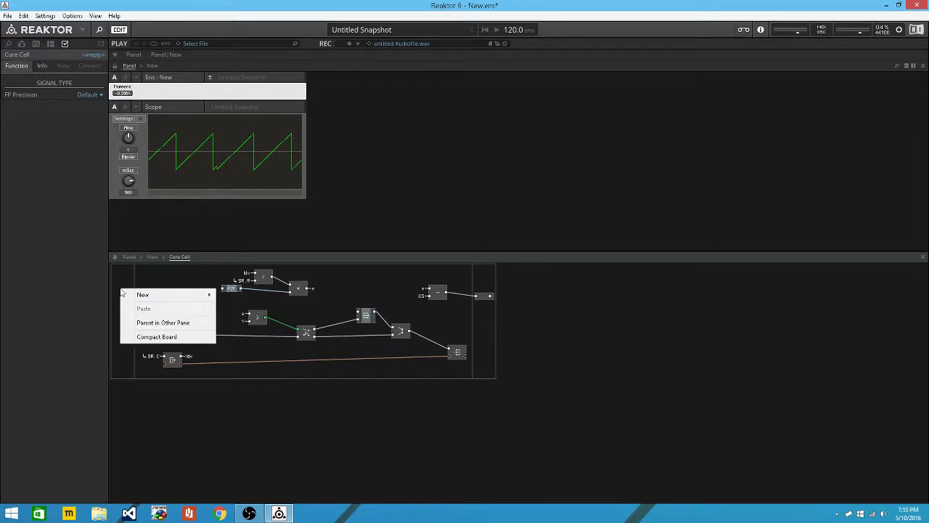
pyautogui.moveTo(197, 294)
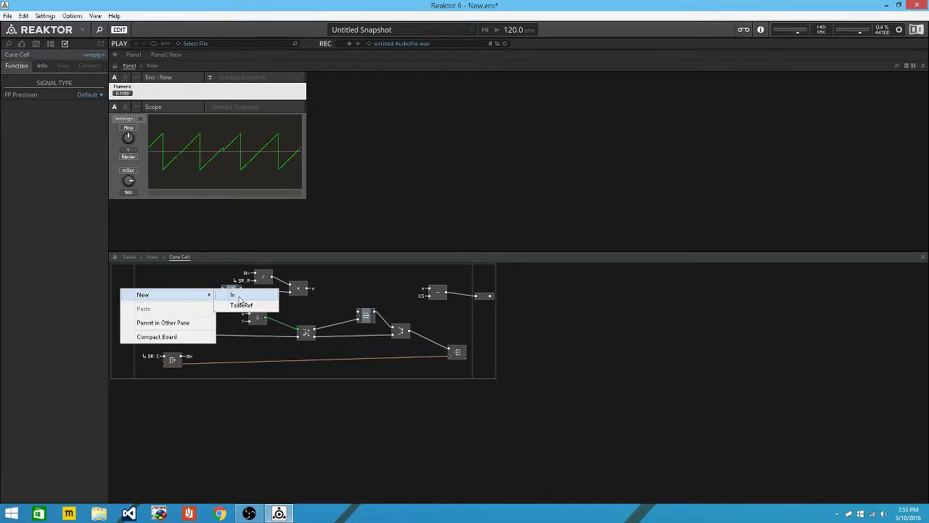
pyautogui.click(239, 297)
pyautogui.moveTo(132, 290); pyautogui.dragTo(222, 287)
# In the parent ensemble, insert a Note Pitch MIDI In module.
pyautogui.click(161, 257)
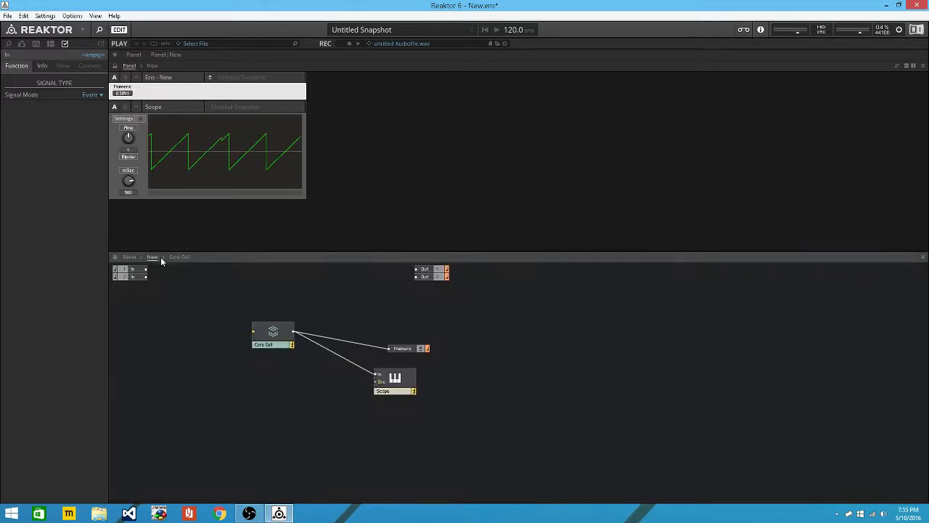
pyautogui.click(232, 331)
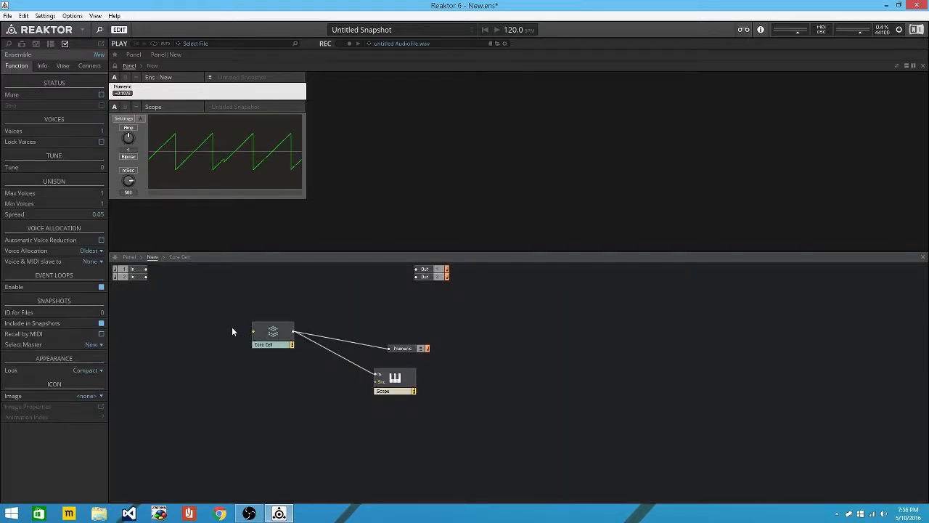
pyautogui.doubleClick(233, 331)
pyautogui.write('not')
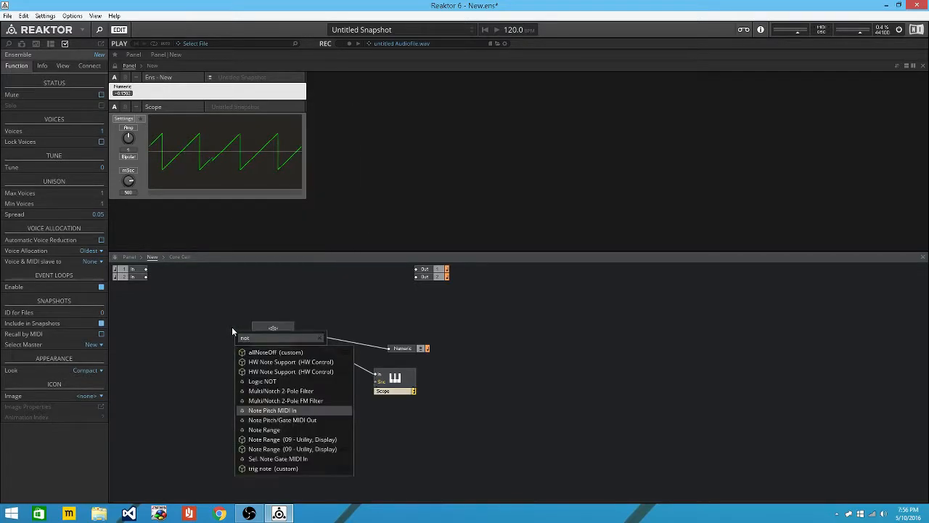
pyautogui.press('Return')
# Wire the note pitch into the Core Cell input and shorten the Scope's mSec time span.
pyautogui.moveTo(263, 335)
pyautogui.mouseDown()
pyautogui.moveTo(215, 337)
pyautogui.moveTo(253, 333)
pyautogui.mouseUp()
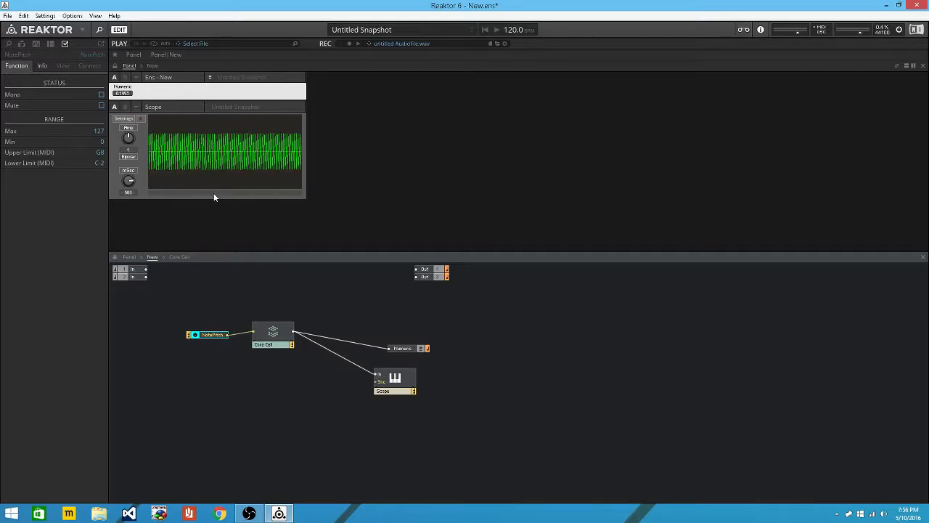
pyautogui.moveTo(128, 183); pyautogui.dragTo(168, 219)
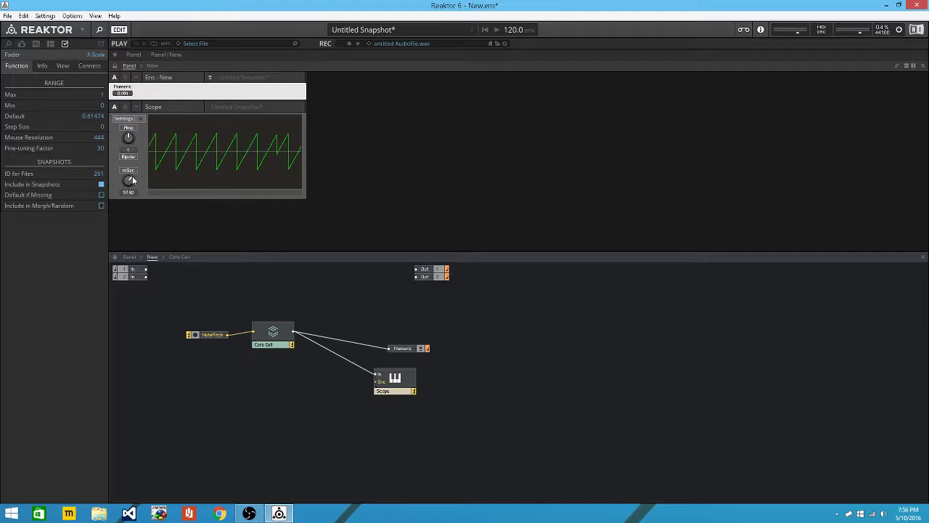
pyautogui.doubleClick(277, 339)
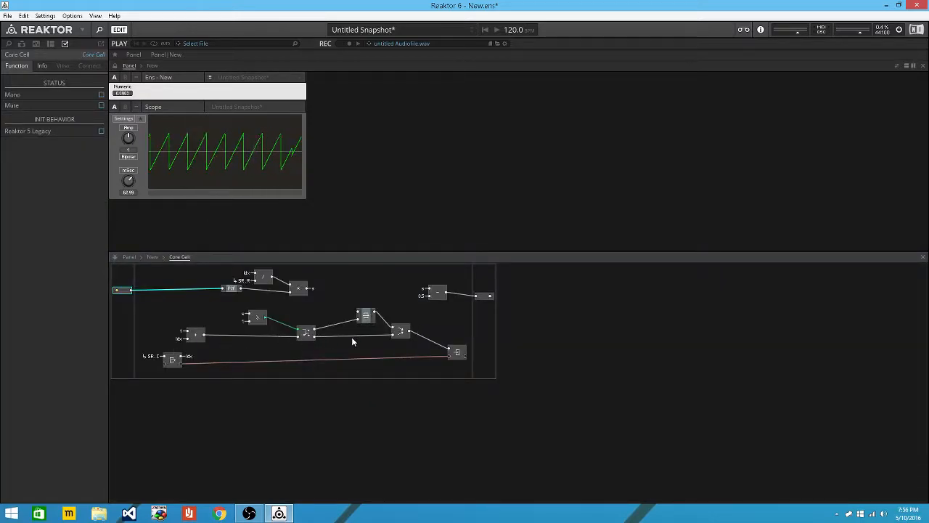
# Inside the Core Cell, shift the subtract module left and insert a multiply (*) module before the output.
pyautogui.click(484, 295)
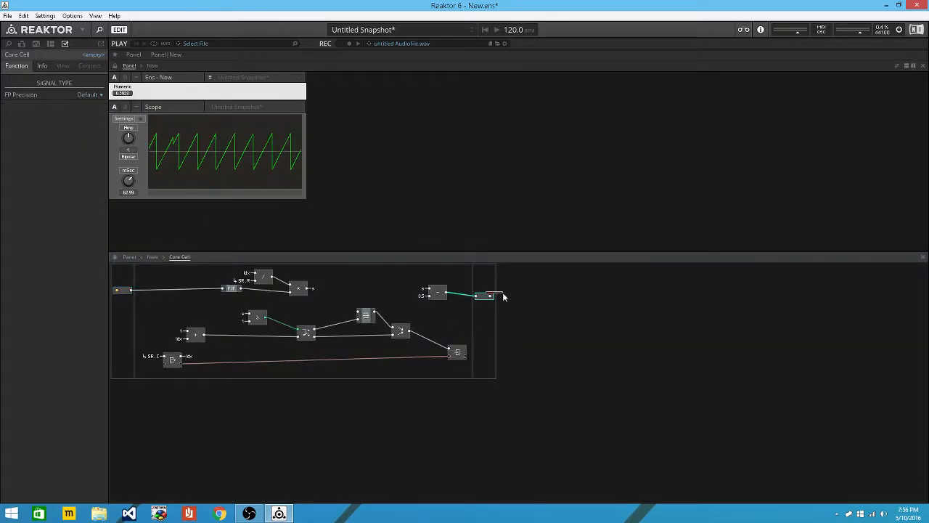
pyautogui.moveTo(440, 295); pyautogui.dragTo(415, 295)
pyautogui.click(440, 307)
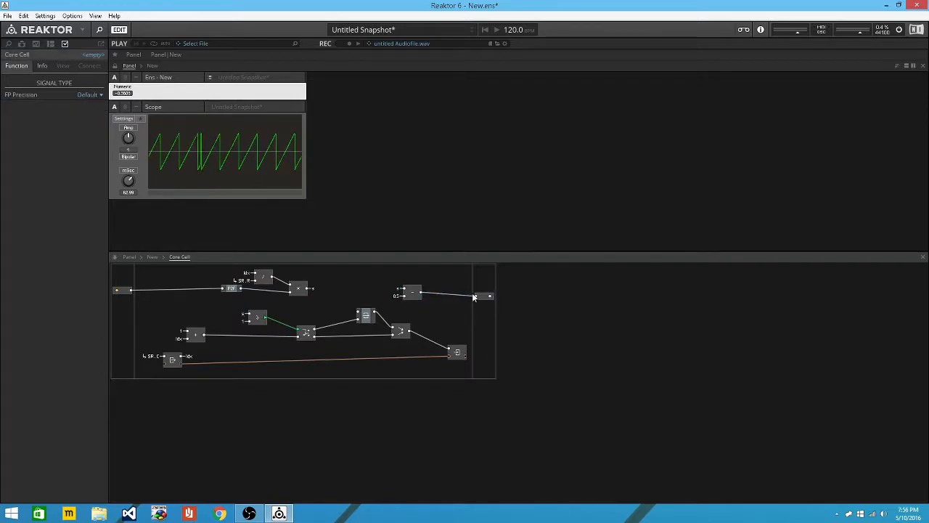
pyautogui.press('Return')
pyautogui.write('*')
pyautogui.press('Return')
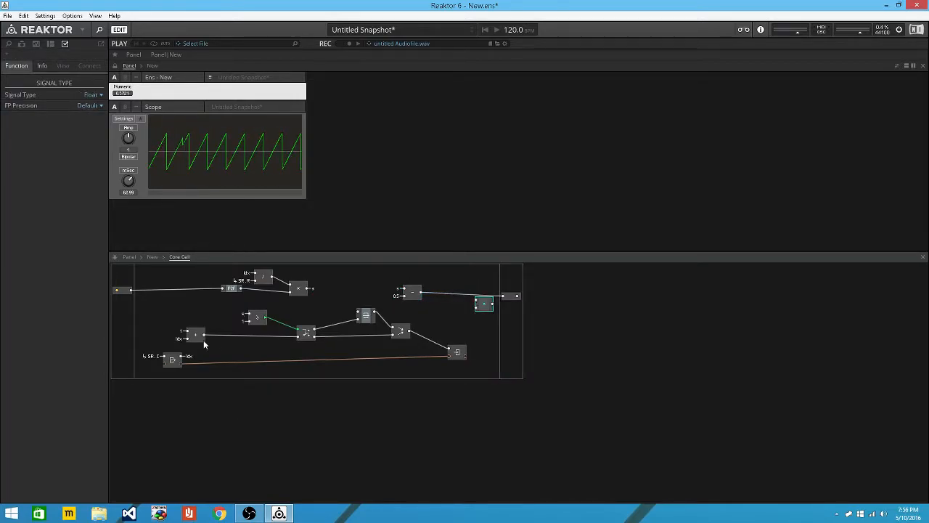
pyautogui.moveTo(138, 322); pyautogui.dragTo(435, 342)
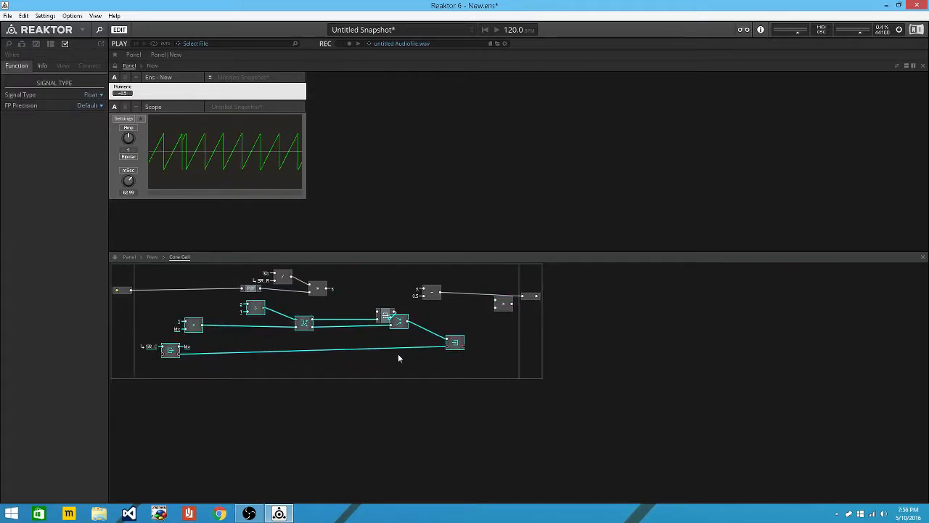
# Add a new input port to the Core Cell and wire the subtraction into the multiplier.
pyautogui.rightClick(127, 369)
pyautogui.moveTo(187, 375)
pyautogui.click(239, 374)
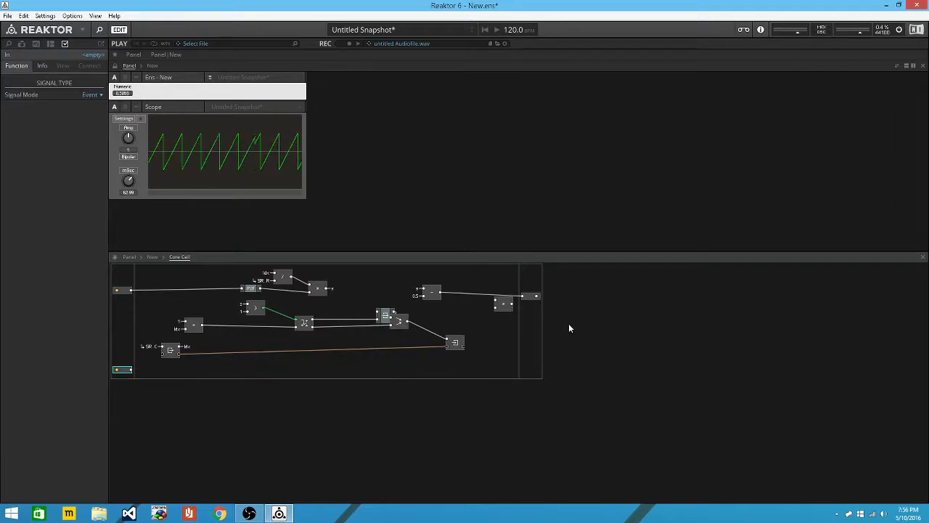
pyautogui.moveTo(439, 293); pyautogui.dragTo(522, 296)
# Name the new bottom input A and the top input F.
pyautogui.click(120, 372)
pyautogui.write('A')
pyautogui.press('Return')
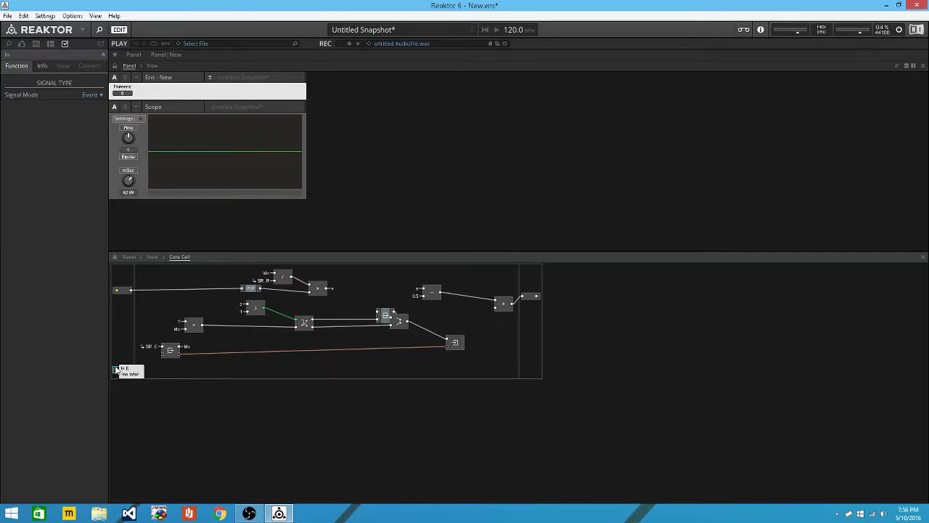
pyautogui.click(122, 292)
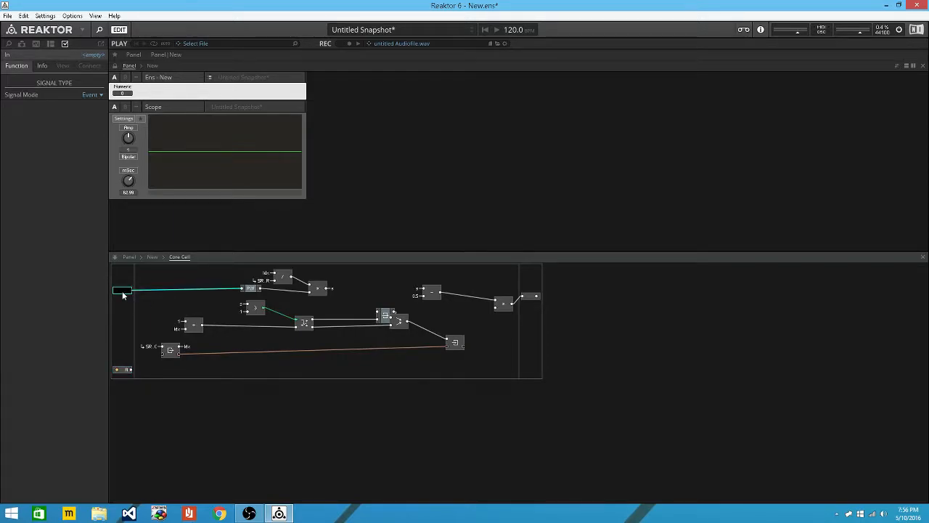
pyautogui.write('F')
pyautogui.press('Return')
# Send input A onto a new QuickBus, feed the multiplier from QuickBus A, and return to the ensemble.
pyautogui.rightClick(131, 371)
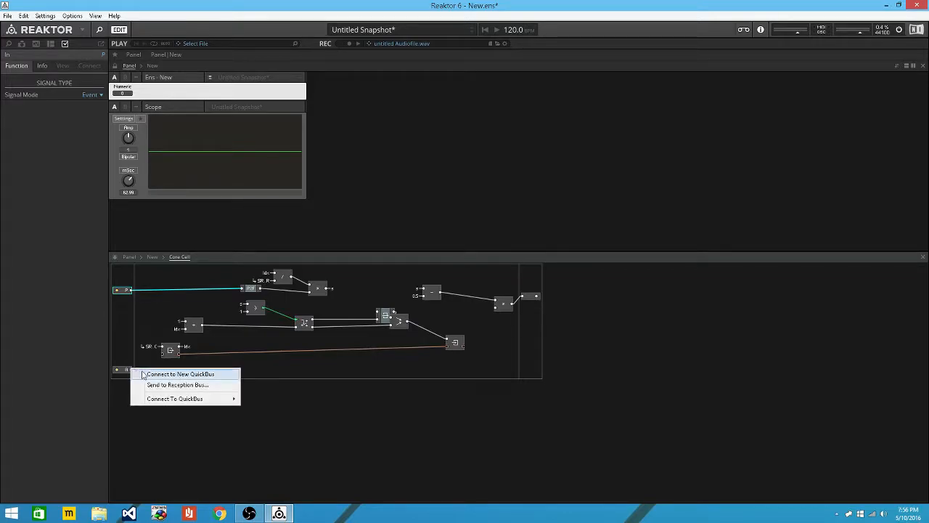
pyautogui.moveTo(231, 399)
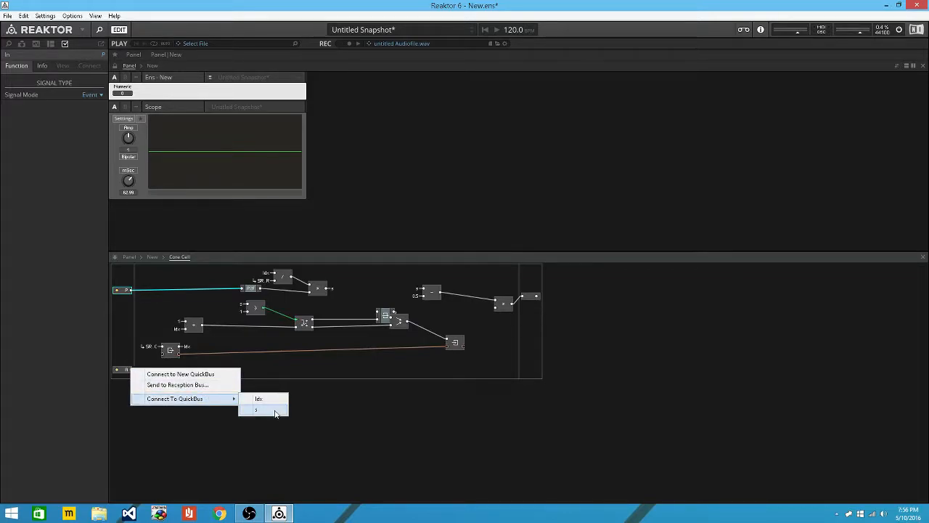
pyautogui.click(173, 374)
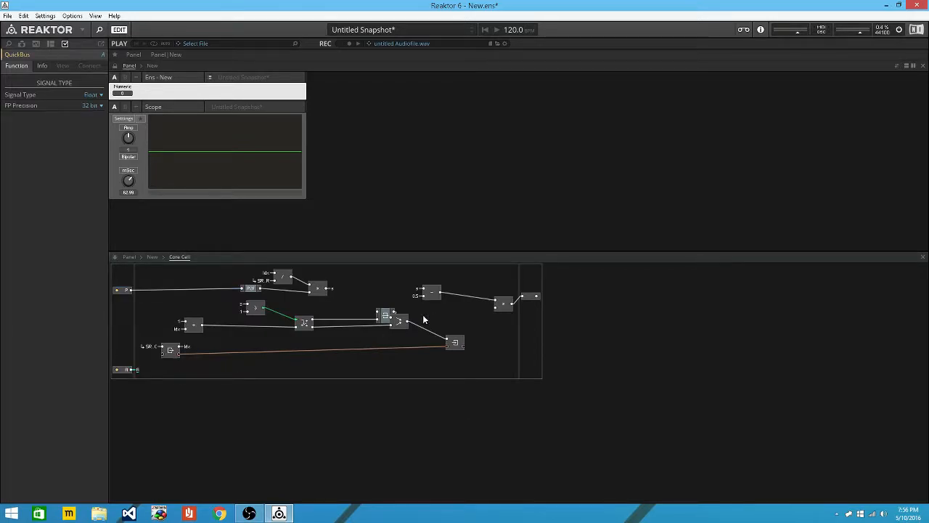
pyautogui.rightClick(496, 307)
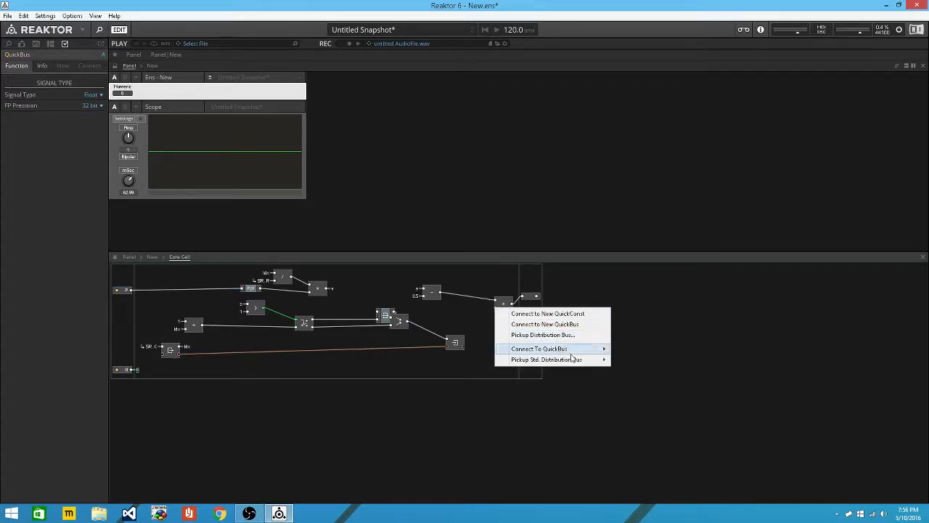
pyautogui.moveTo(580, 349)
pyautogui.click(623, 348)
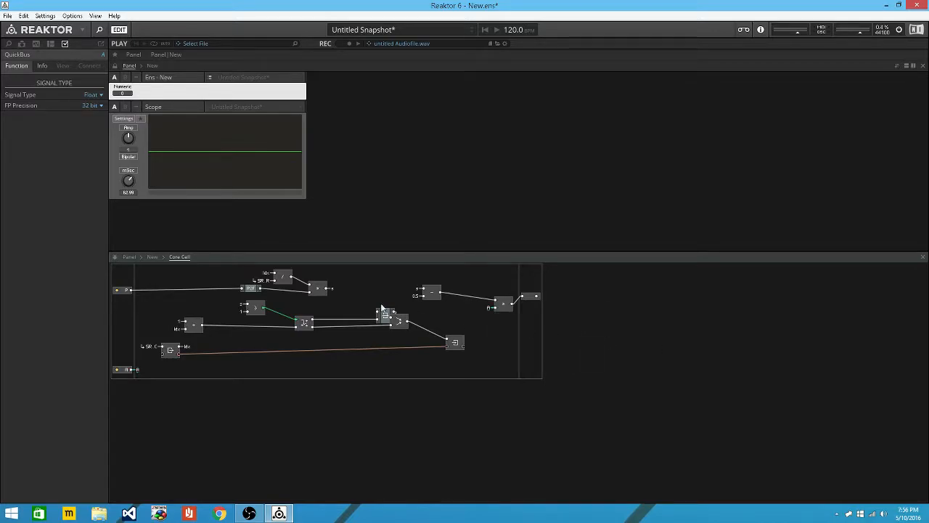
pyautogui.click(153, 258)
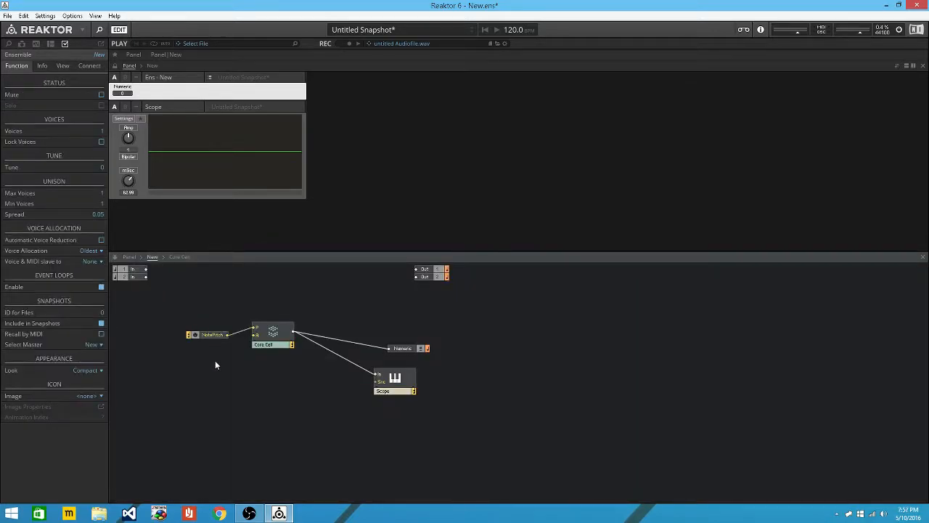
# Insert a Gate MIDI In module beside the Core Cell and select it with NotePitch and the Core Cell.
pyautogui.click(218, 346)
pyautogui.write('gate')
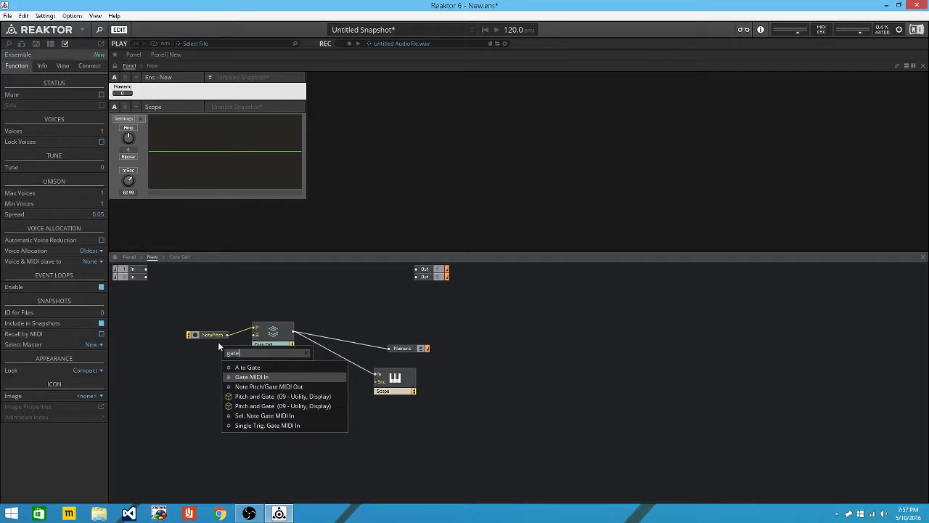
pyautogui.press('Return')
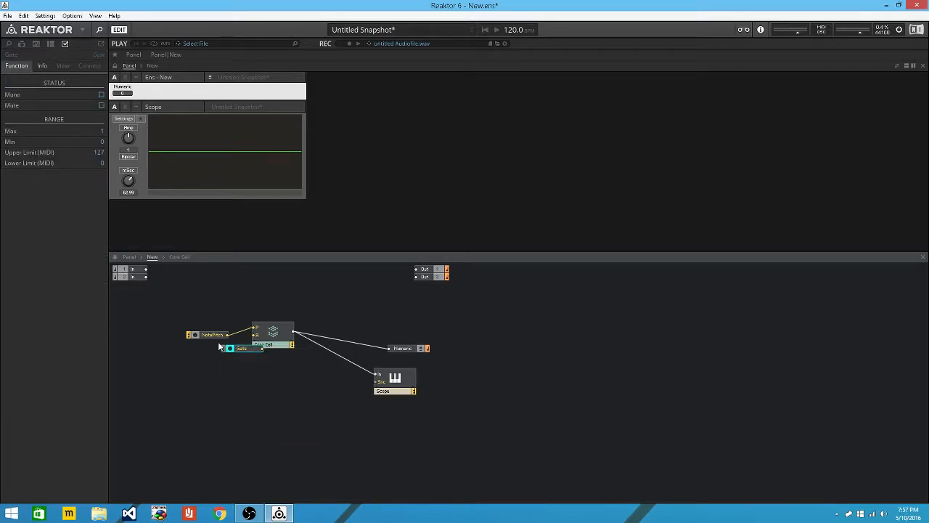
pyautogui.moveTo(252, 353); pyautogui.dragTo(416, 277)
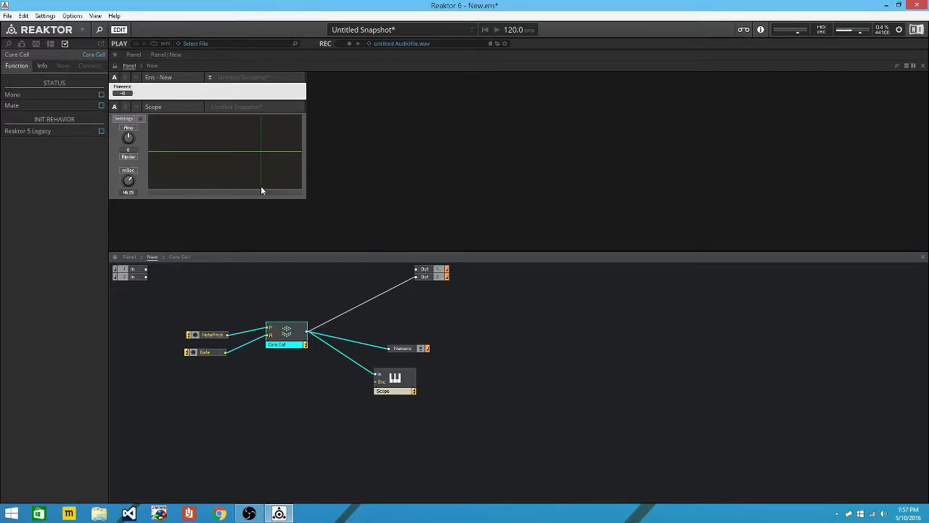
pyautogui.moveTo(220, 266); pyautogui.dragTo(301, 369)
# Move the NotePitch, Gate and Core Cell modules up-left and insert a built-in Sawtooth oscillator.
pyautogui.moveTo(284, 333); pyautogui.dragTo(237, 306)
pyautogui.click(252, 379)
pyautogui.doubleClick(252, 382)
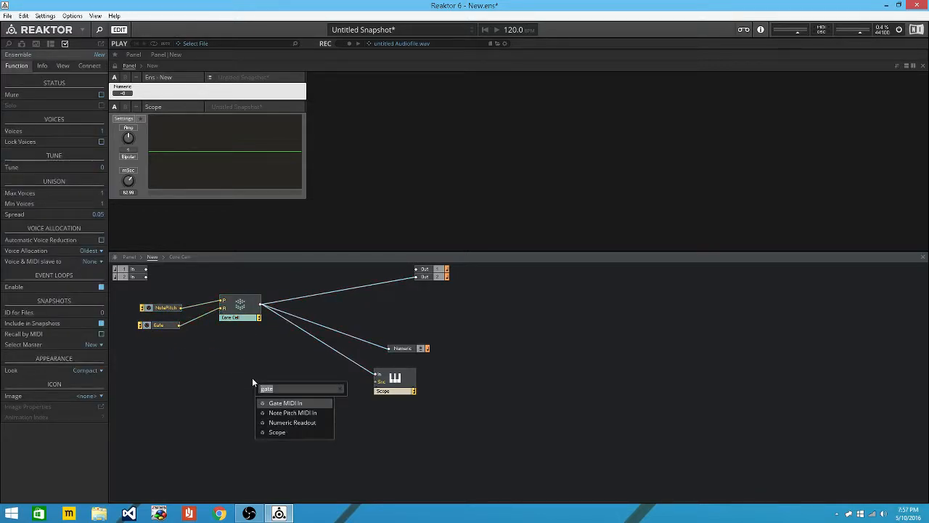
pyautogui.write('sawt')
pyautogui.press('Return')
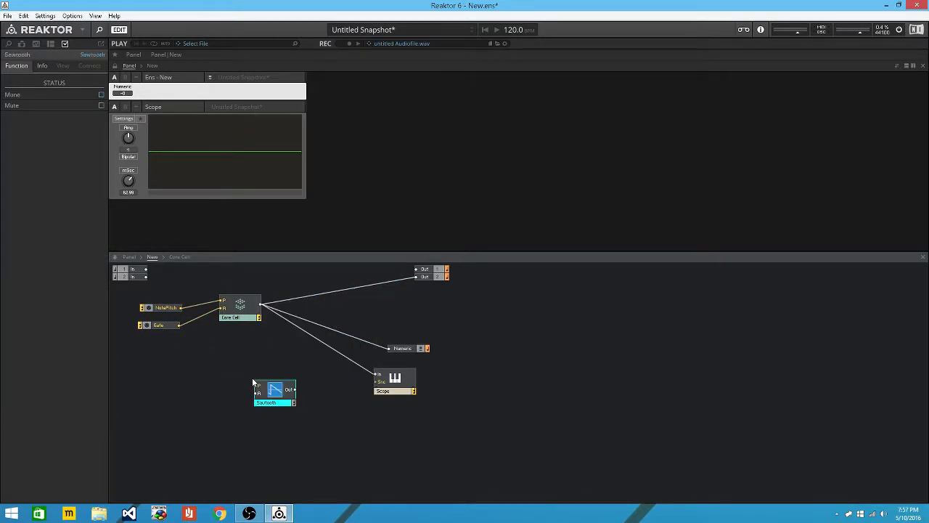
# Feed NotePitch into the Sawtooth, briefly route it to Out, then reconnect Out to the Core Cell.
pyautogui.moveTo(178, 308); pyautogui.dragTo(181, 326)
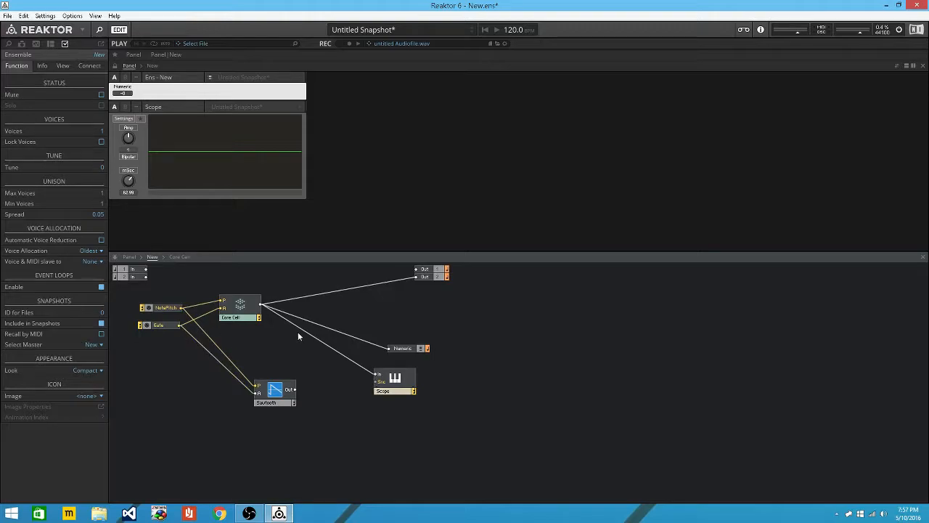
pyautogui.moveTo(294, 389); pyautogui.dragTo(417, 280)
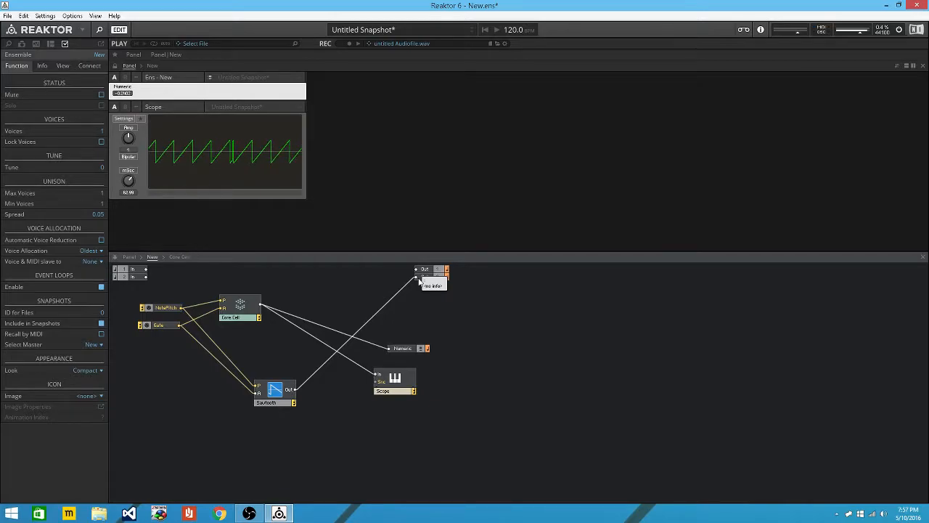
pyautogui.moveTo(403, 283); pyautogui.dragTo(260, 303)
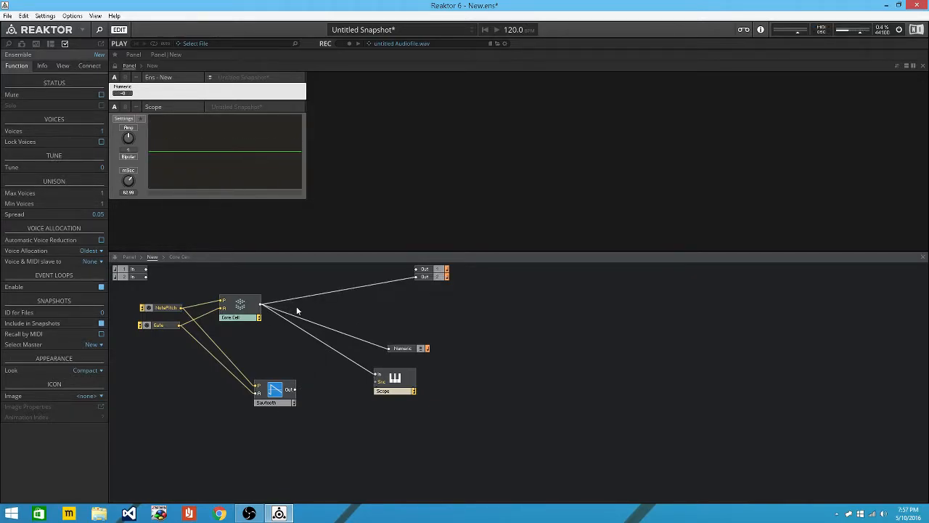
# Inside the Core Cell, move the multiplier aside and insert a round module near the subtraction.
pyautogui.click(247, 297)
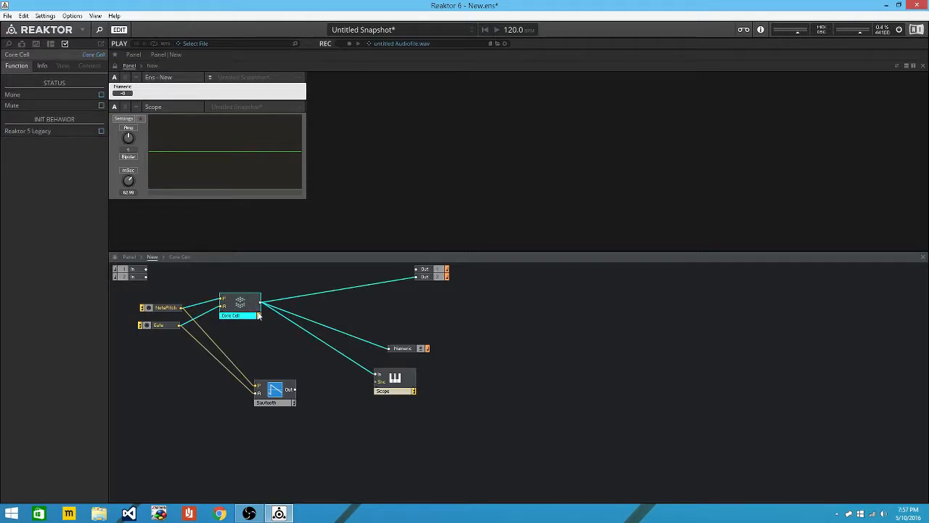
pyautogui.doubleClick(240, 302)
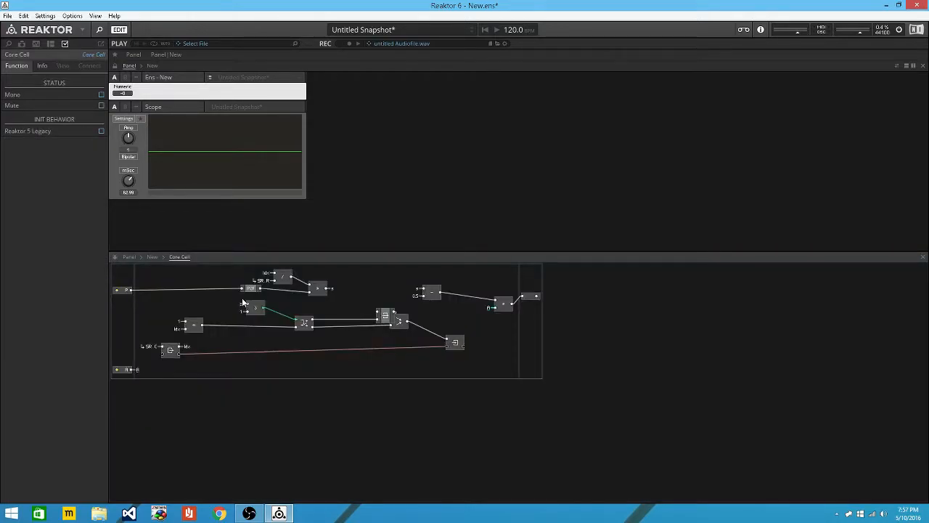
pyautogui.moveTo(508, 306); pyautogui.dragTo(480, 297)
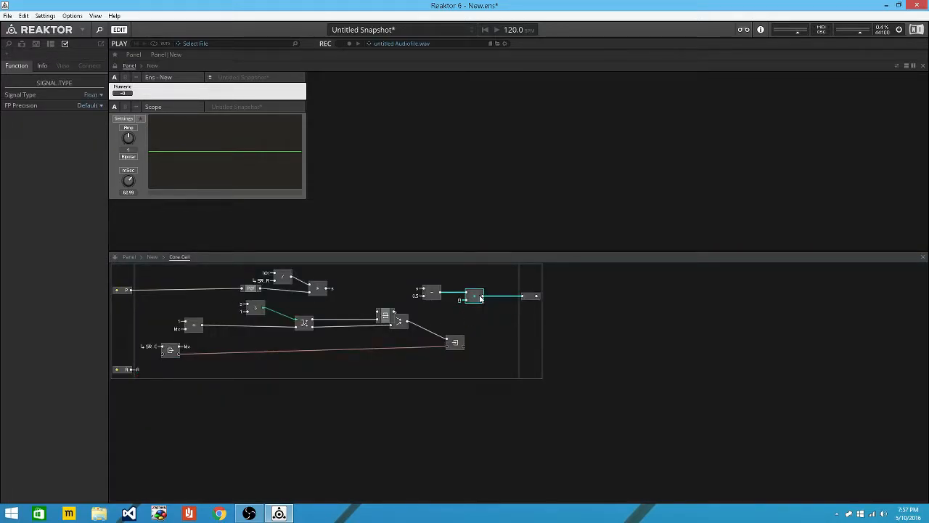
pyautogui.click(407, 284)
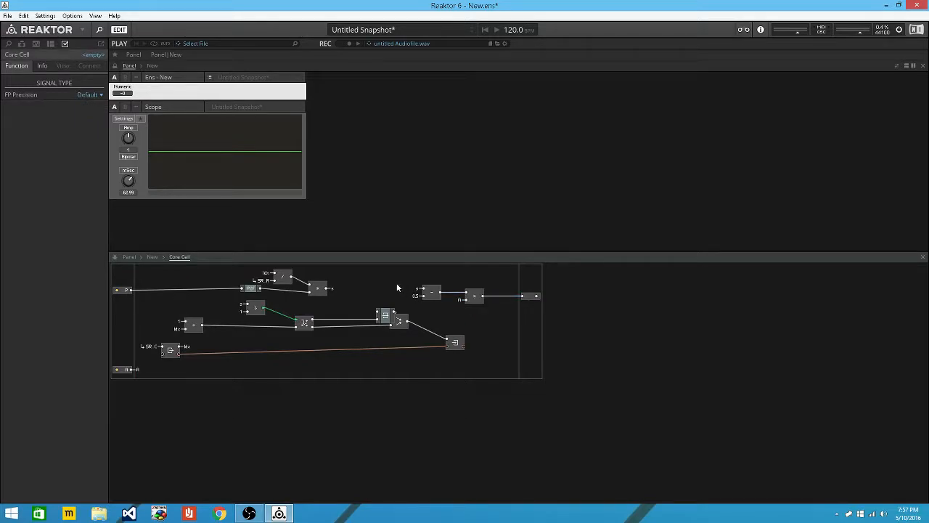
pyautogui.doubleClick(397, 286)
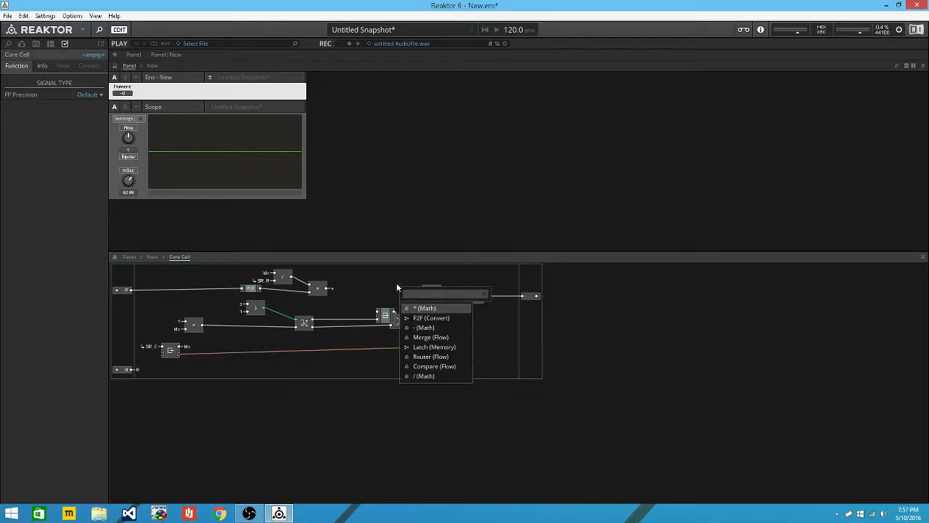
pyautogui.write('round')
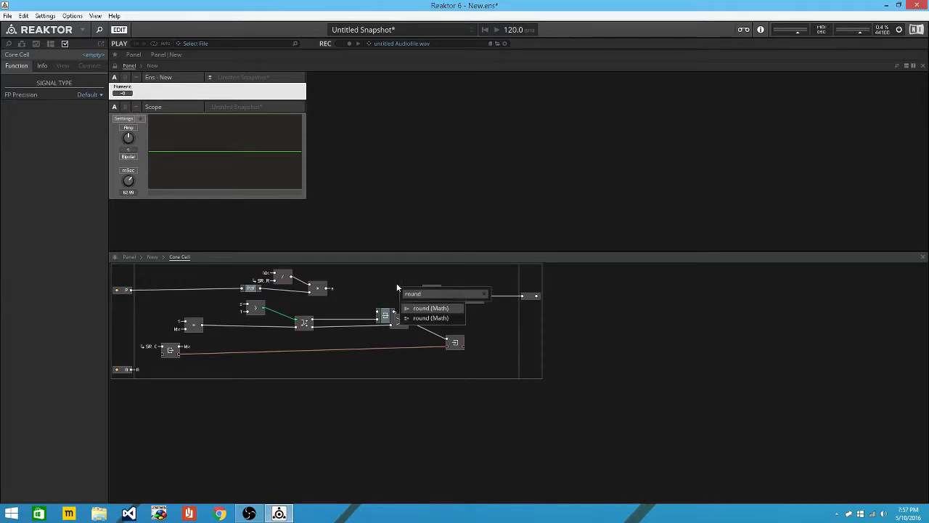
pyautogui.press('Return')
pyautogui.moveTo(408, 288); pyautogui.dragTo(377, 274)
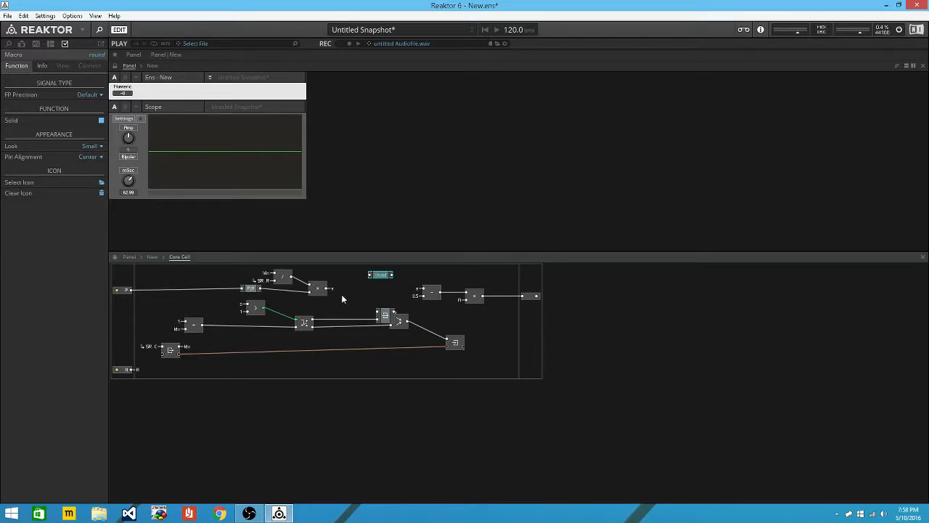
# Feed the round module from QuickBus s, wire its output into the subtraction, and go back up.
pyautogui.rightClick(371, 278)
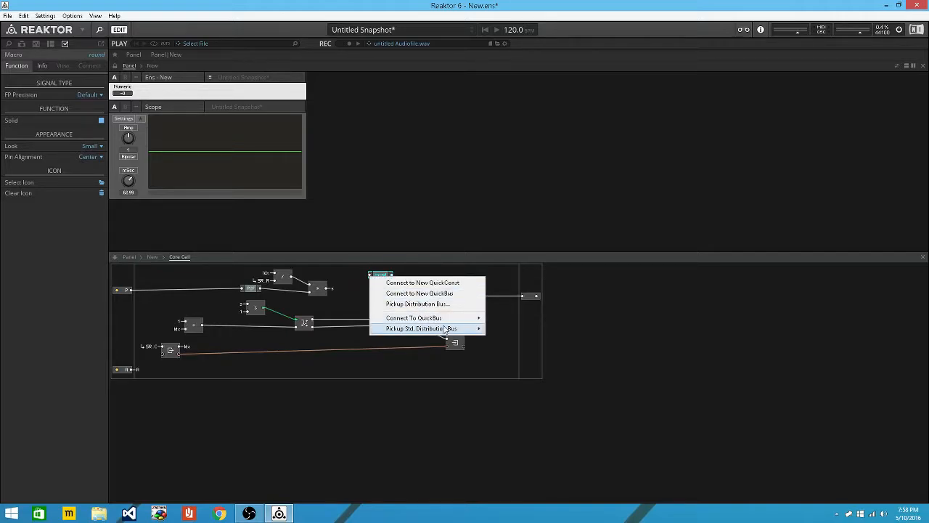
pyautogui.moveTo(447, 320)
pyautogui.click(503, 339)
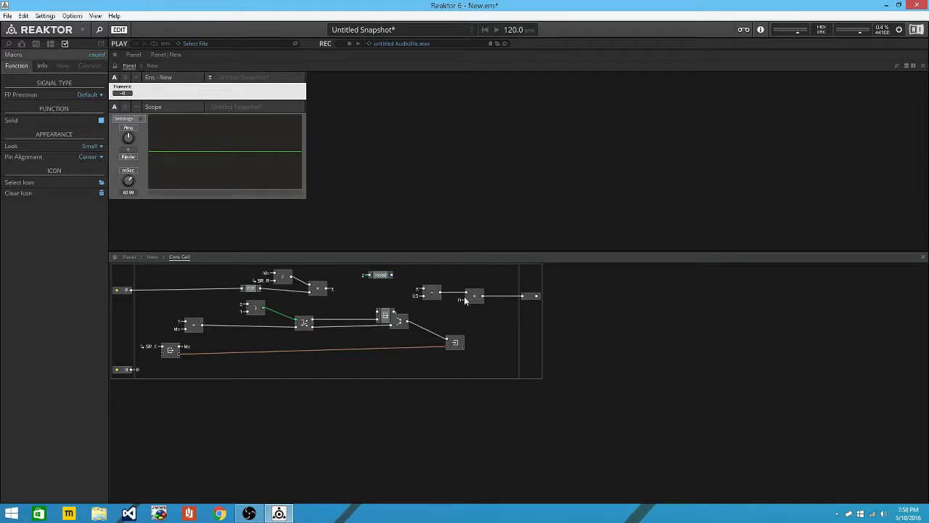
pyautogui.moveTo(427, 292); pyautogui.dragTo(389, 278)
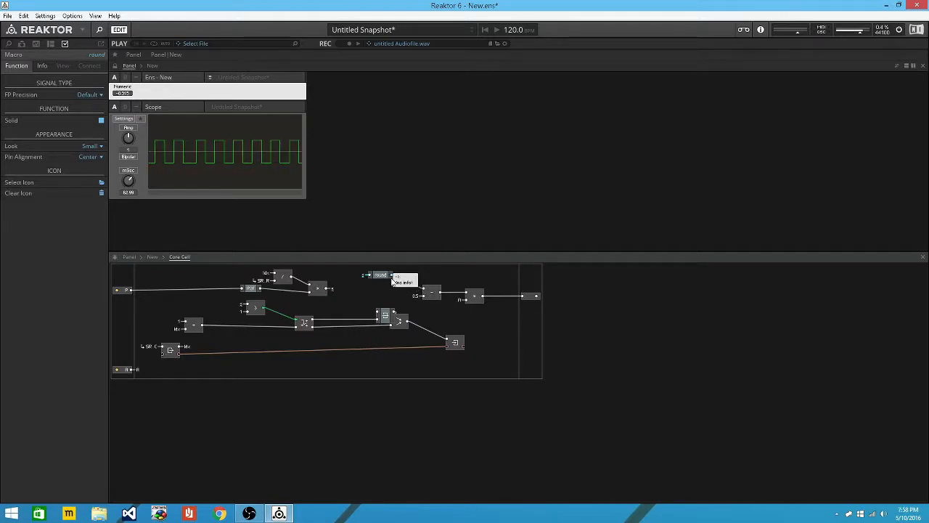
pyautogui.click(152, 258)
# Insert a plain Pulse Oscillator below the Sawtooth, replacing an accidental Pulse 1-Ramp.
pyautogui.moveTo(278, 385); pyautogui.dragTo(255, 375)
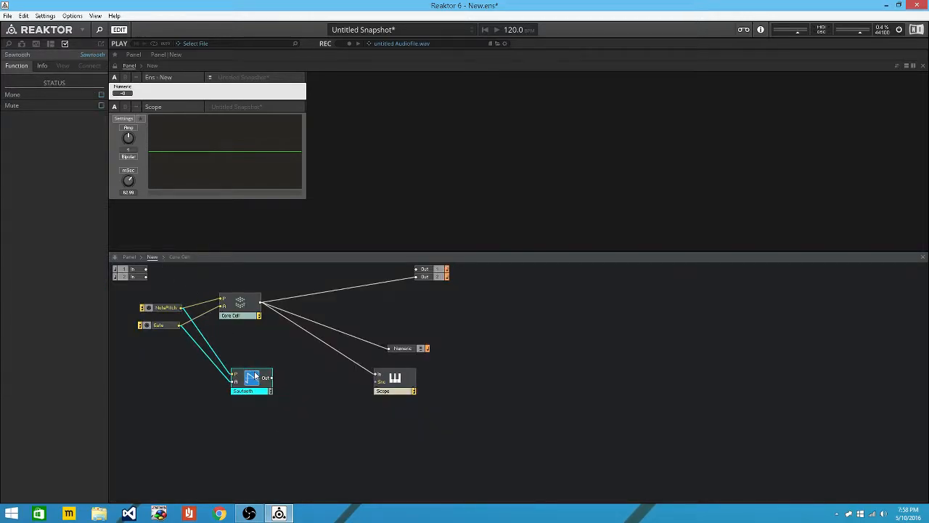
pyautogui.doubleClick(264, 406)
pyautogui.write('puls')
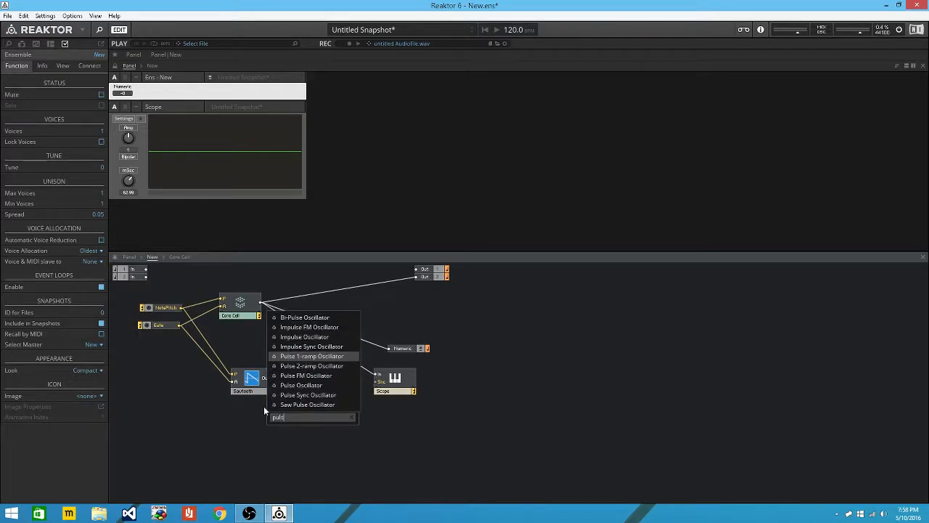
pyautogui.press('Return')
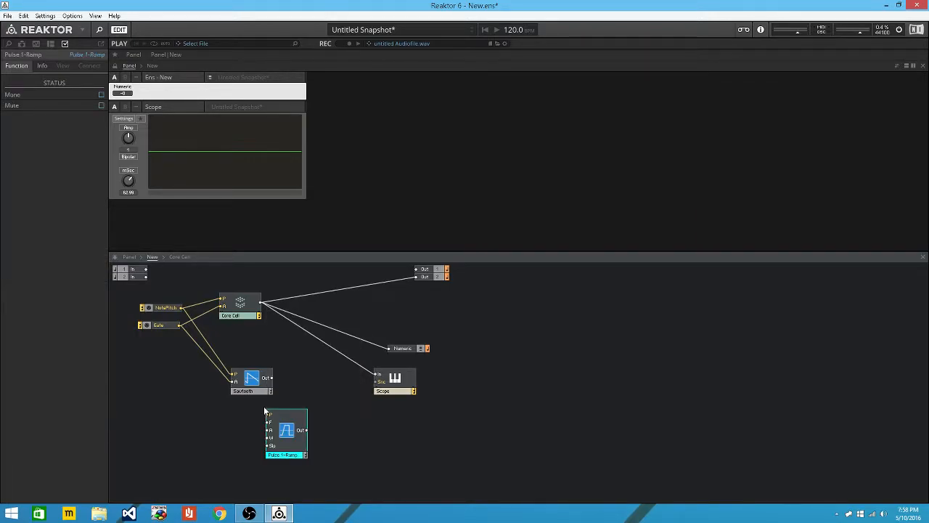
pyautogui.press('Delete')
pyautogui.doubleClick(264, 406)
pyautogui.write('puls')
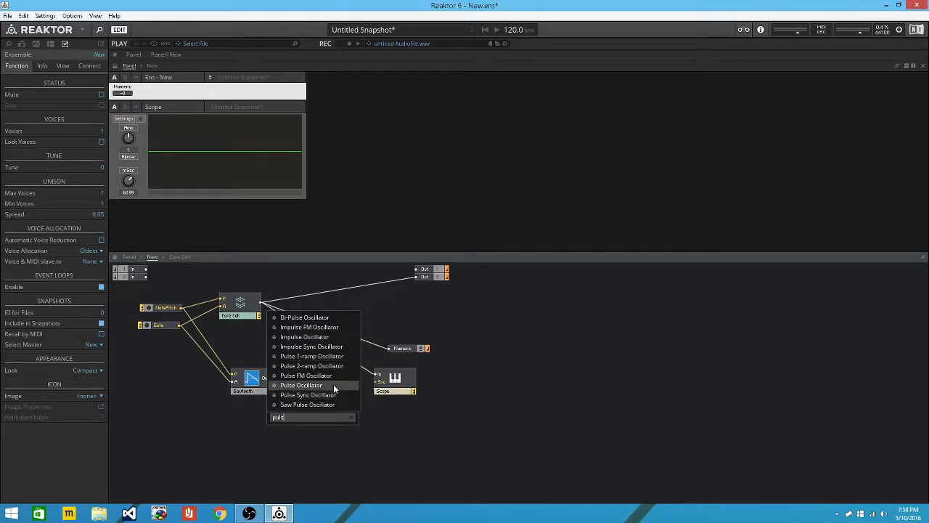
pyautogui.click(328, 385)
# Wire NotePitch and Gate into the Pulse's P and A inputs, keeping it off the Out module.
pyautogui.moveTo(180, 316)
pyautogui.mouseDown()
pyautogui.moveTo(240, 409)
pyautogui.moveTo(204, 328)
pyautogui.moveTo(182, 307)
pyautogui.mouseUp()
pyautogui.click(241, 410)
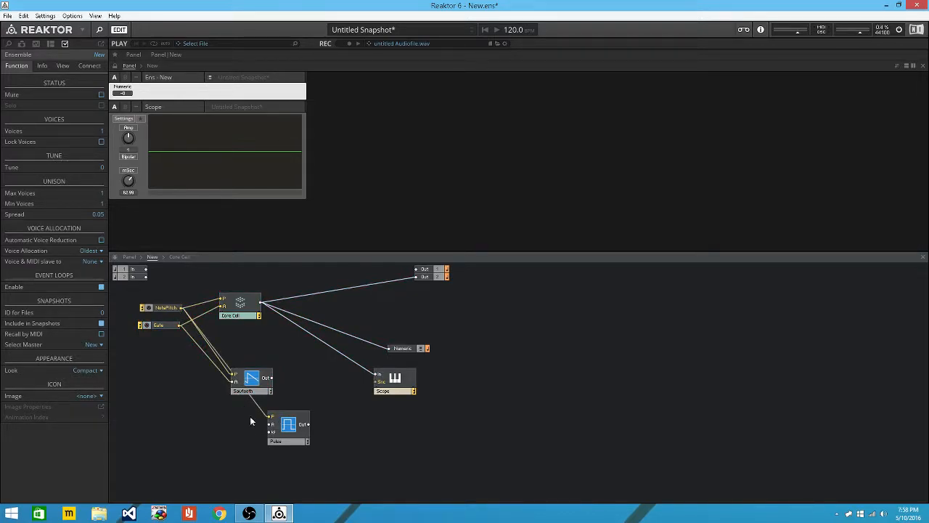
pyautogui.moveTo(271, 424); pyautogui.dragTo(181, 326)
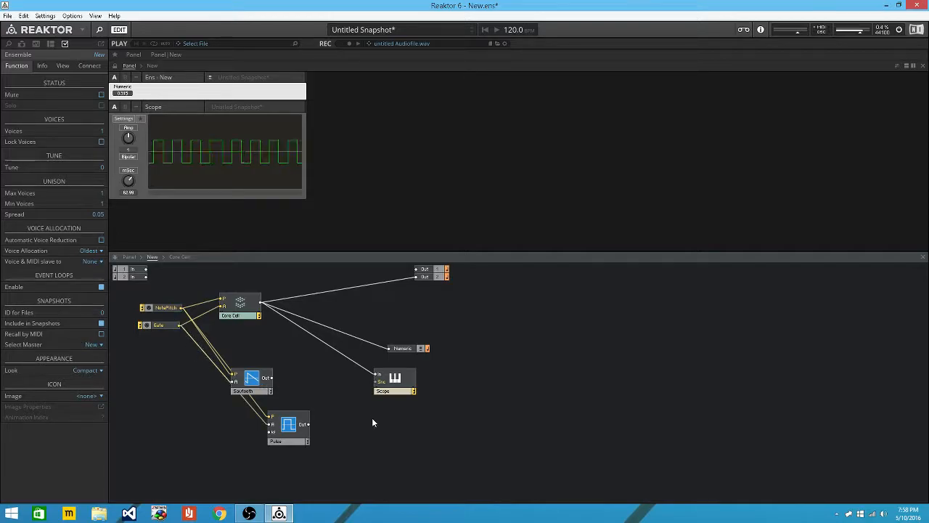
pyautogui.moveTo(303, 430); pyautogui.dragTo(418, 284)
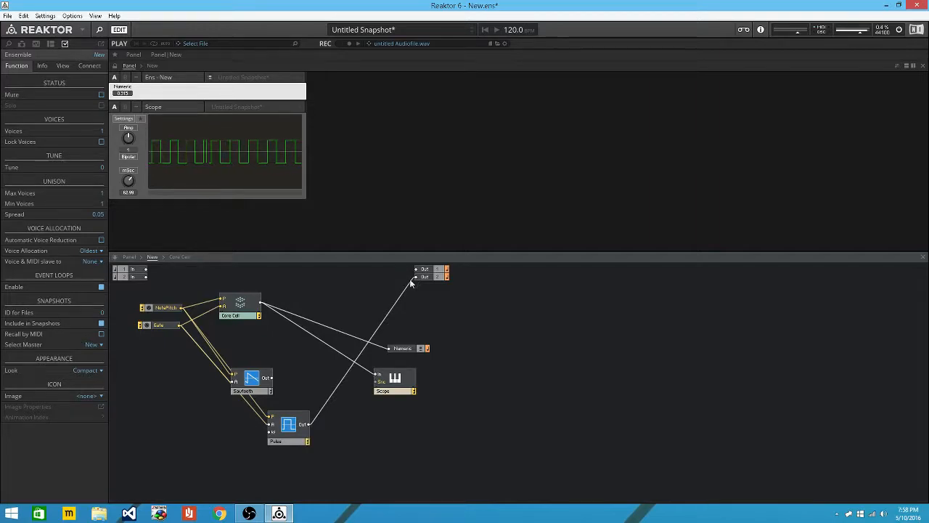
pyautogui.moveTo(417, 280); pyautogui.dragTo(252, 308)
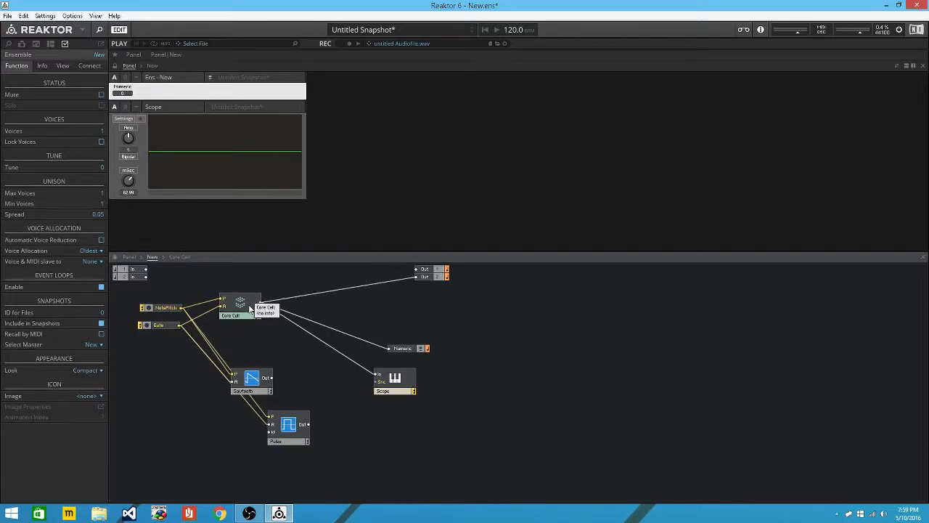
# Inside the Core Cell, shift the round chain right and disconnect round from the subtraction.
pyautogui.doubleClick(250, 309)
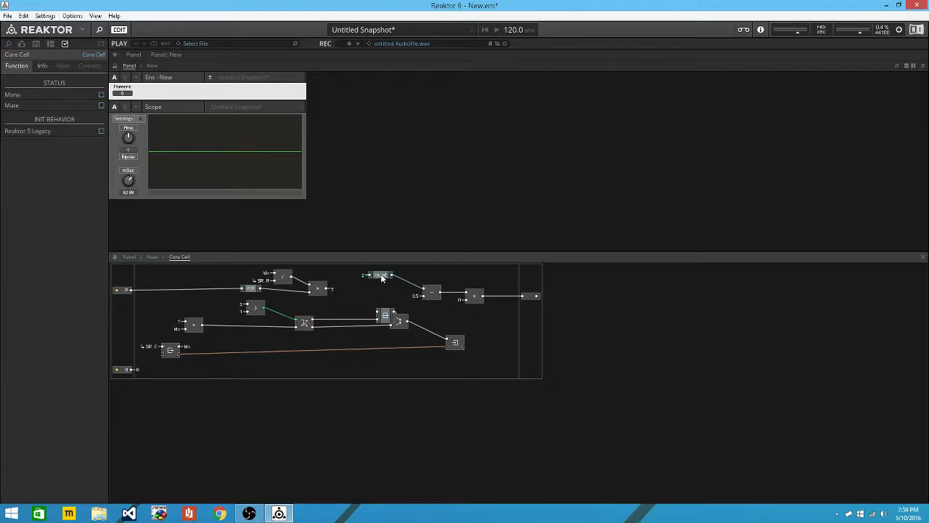
pyautogui.moveTo(385, 281)
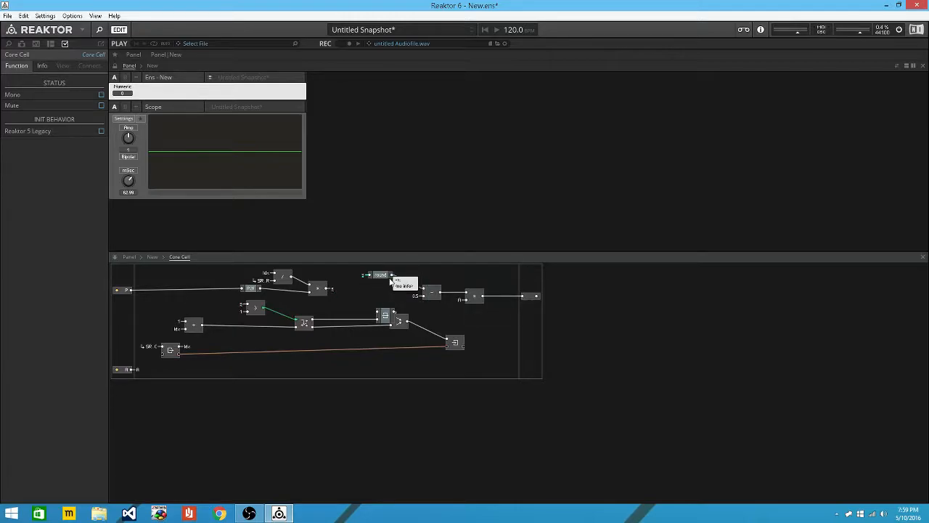
pyautogui.moveTo(363, 287); pyautogui.dragTo(614, 316)
pyautogui.moveTo(381, 276); pyautogui.dragTo(498, 302)
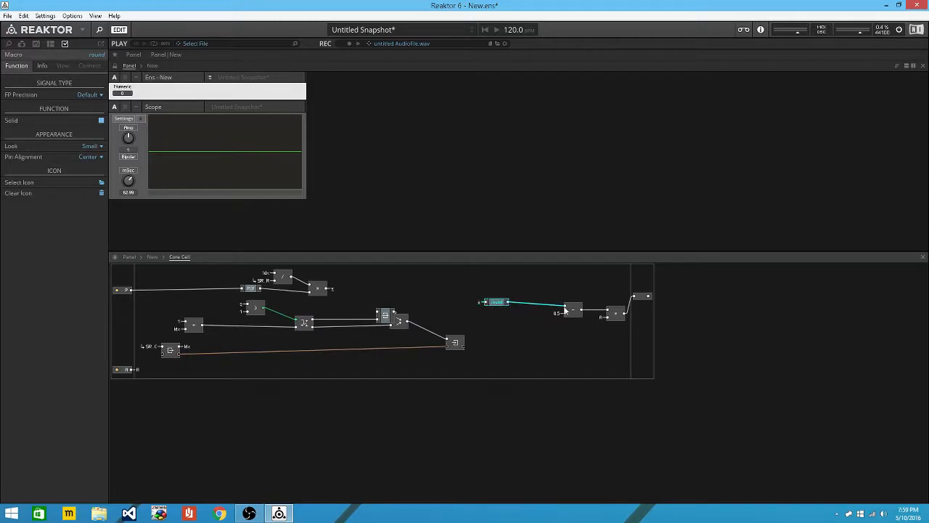
pyautogui.moveTo(566, 306); pyautogui.dragTo(535, 282)
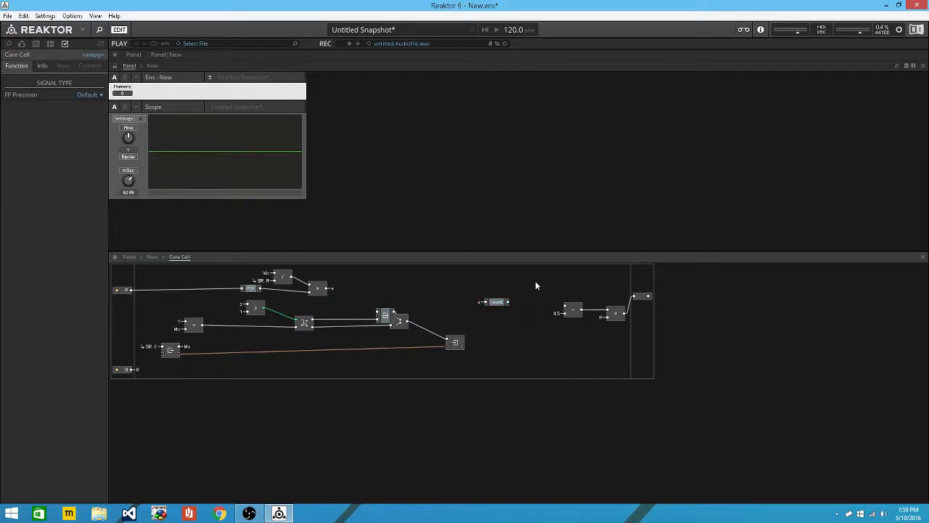
# Insert an XFade (lin) module fed by round and the s QuickBus.
pyautogui.press('Return')
pyautogui.write('xfa')
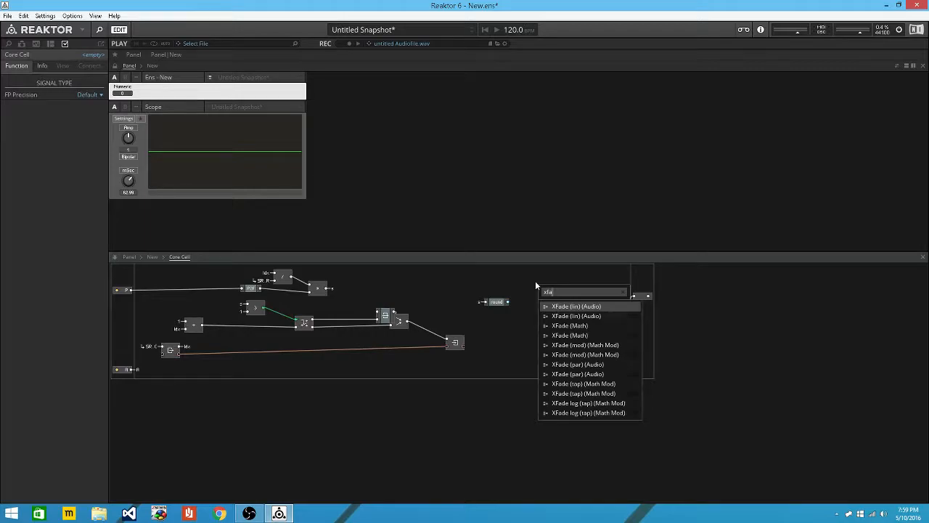
pyautogui.press('Return')
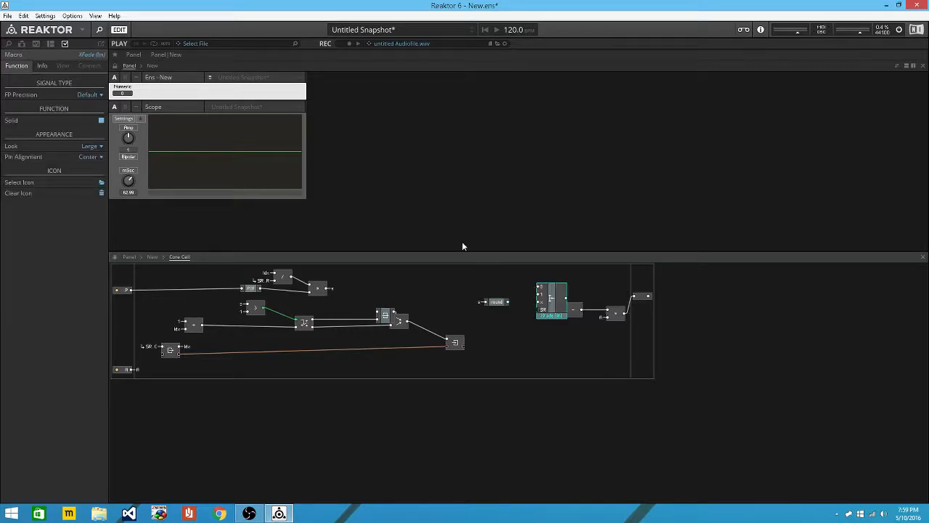
pyautogui.moveTo(563, 306); pyautogui.dragTo(558, 347)
pyautogui.moveTo(502, 304); pyautogui.dragTo(534, 340)
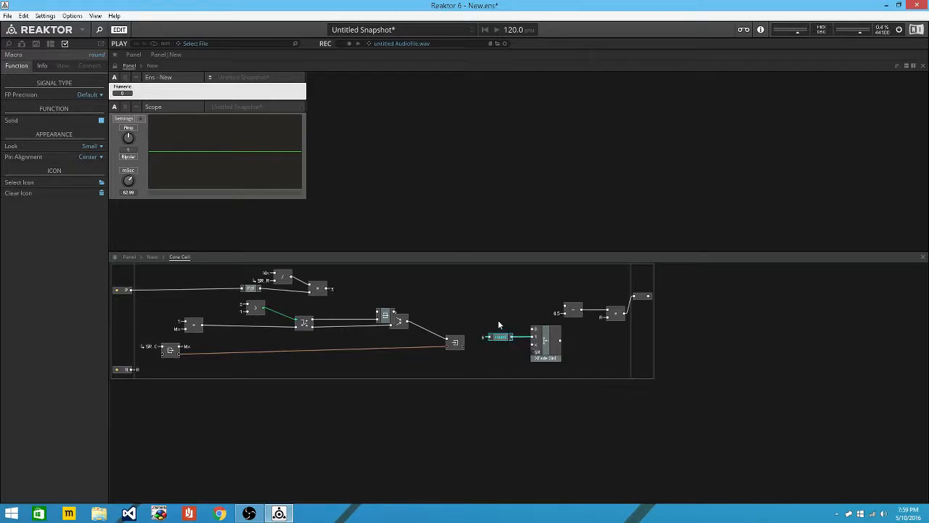
pyautogui.rightClick(534, 330)
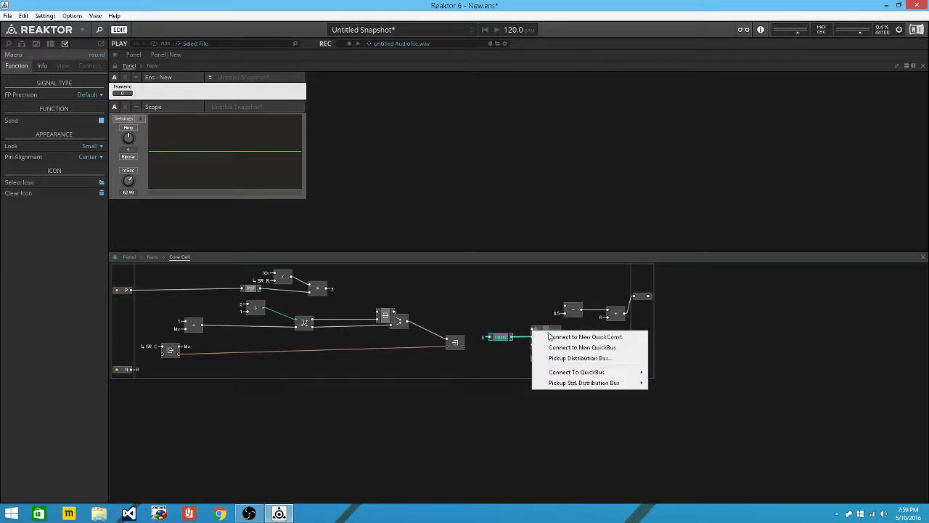
pyautogui.moveTo(628, 372)
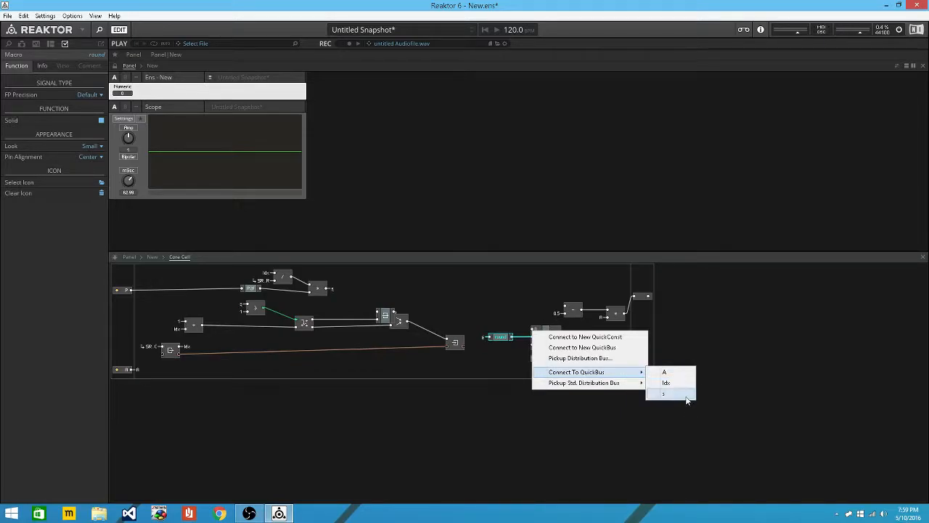
pyautogui.click(686, 397)
# Add a Core Cell input named W wired to the XFade position, then return to the ensemble.
pyautogui.moveTo(120, 373); pyautogui.dragTo(119, 310)
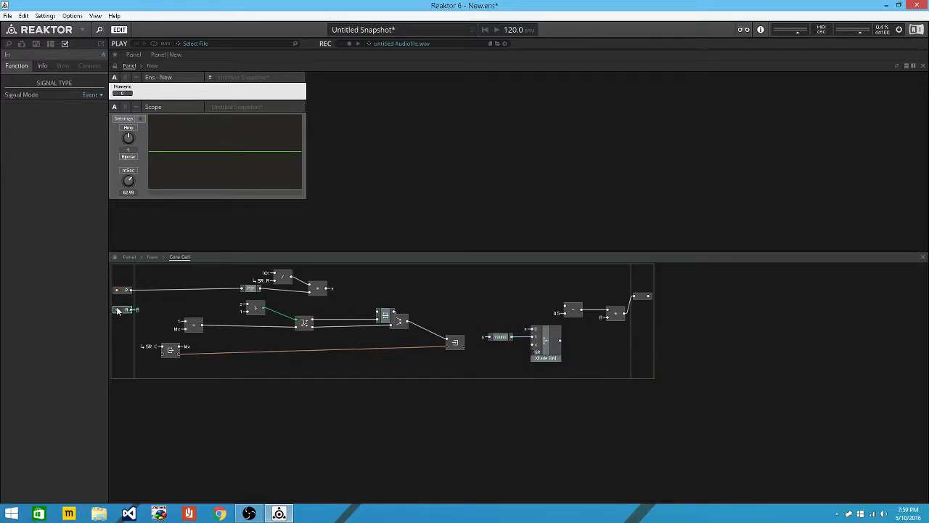
pyautogui.rightClick(121, 360)
pyautogui.moveTo(151, 369)
pyautogui.click(250, 369)
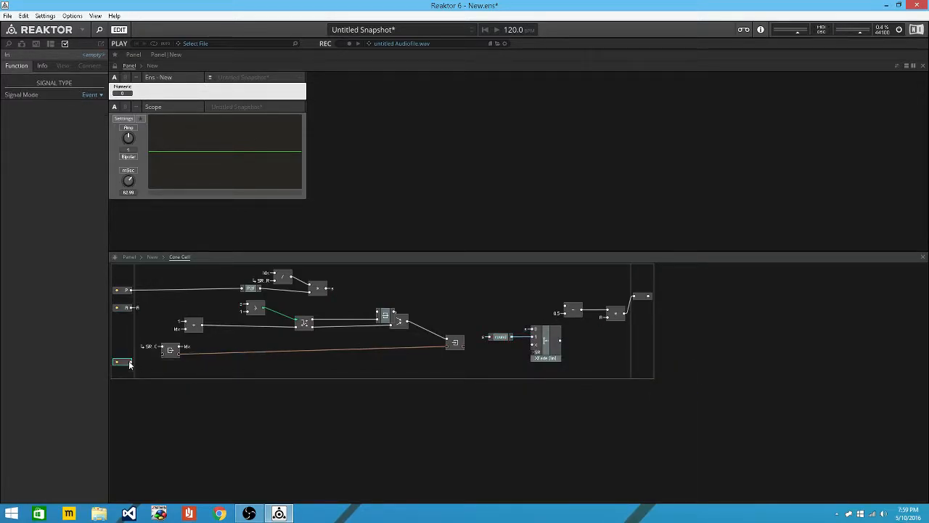
pyautogui.write('W')
pyautogui.press('Return')
pyautogui.moveTo(132, 362); pyautogui.dragTo(564, 312)
pyautogui.click(543, 348)
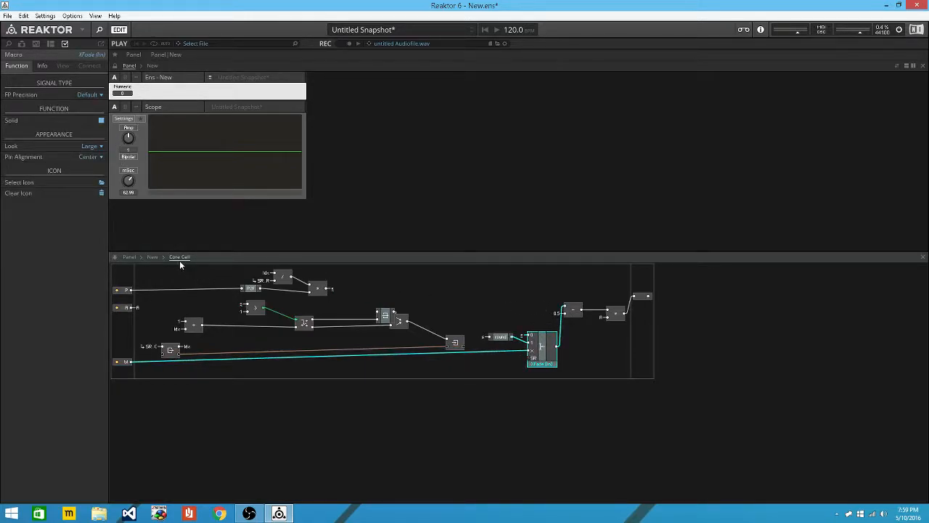
pyautogui.click(154, 258)
pyautogui.moveTo(251, 392); pyautogui.dragTo(207, 404)
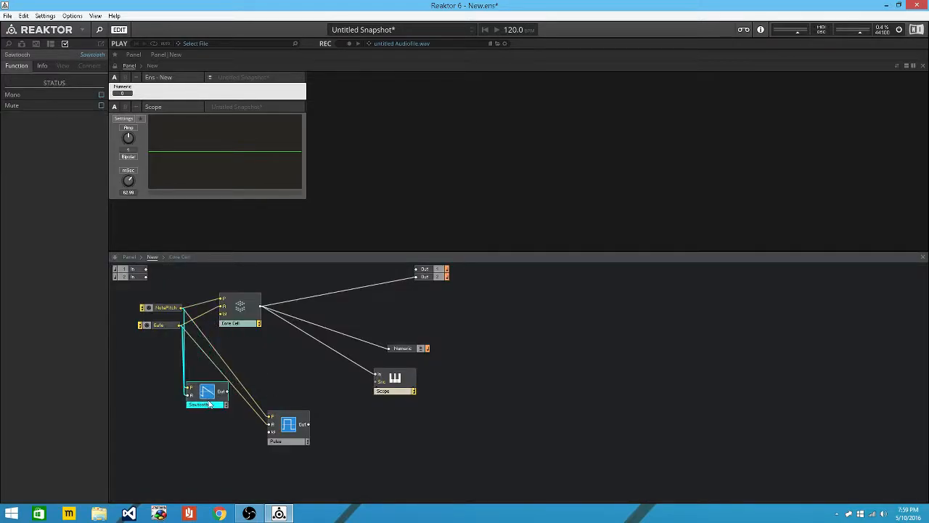
# Create a fader for the W input with minimum 0, testing it at 0 (sawtooth) and 1 (pulse).
pyautogui.rightClick(222, 314)
pyautogui.click(247, 323)
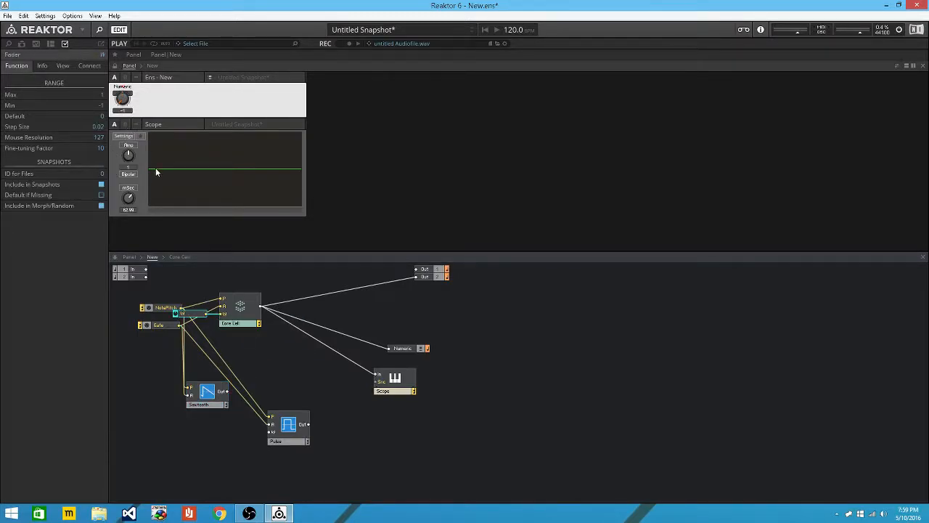
pyautogui.doubleClick(102, 105)
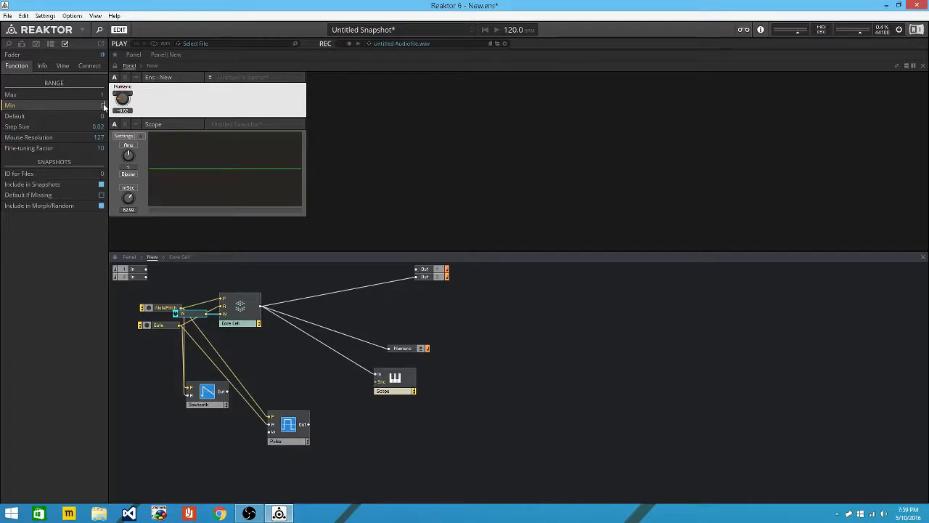
pyautogui.moveTo(122, 106); pyautogui.dragTo(138, 144)
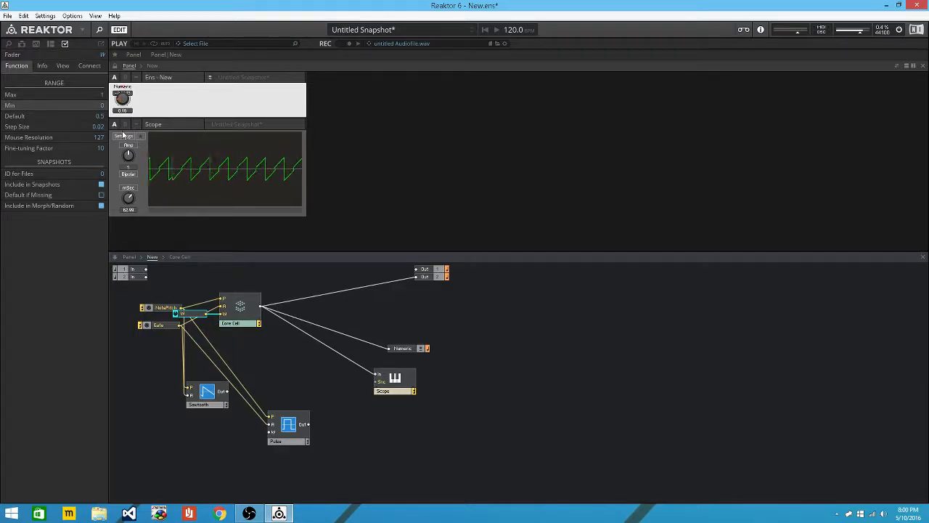
pyautogui.moveTo(120, 125); pyautogui.dragTo(150, 98)
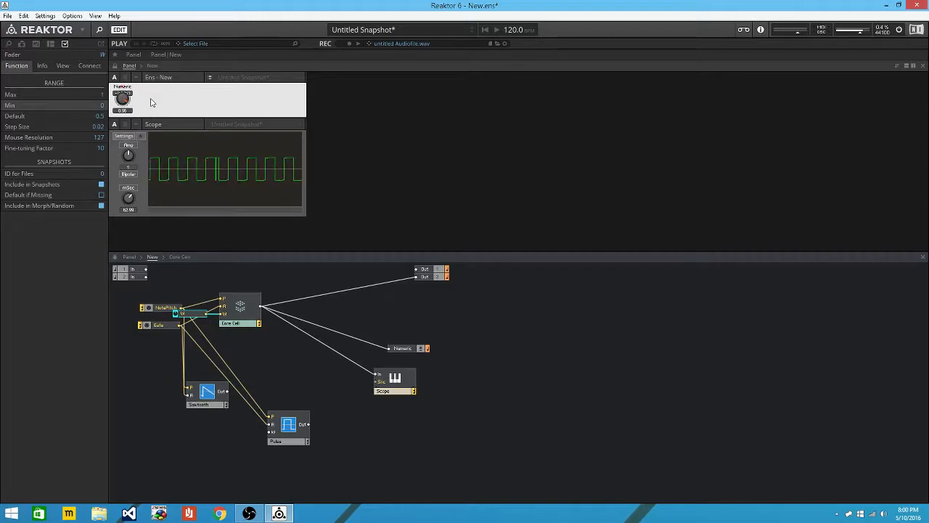
# Open the Core Cell's internals and nudge a macro in the pulse path slightly left.
pyautogui.doubleClick(241, 307)
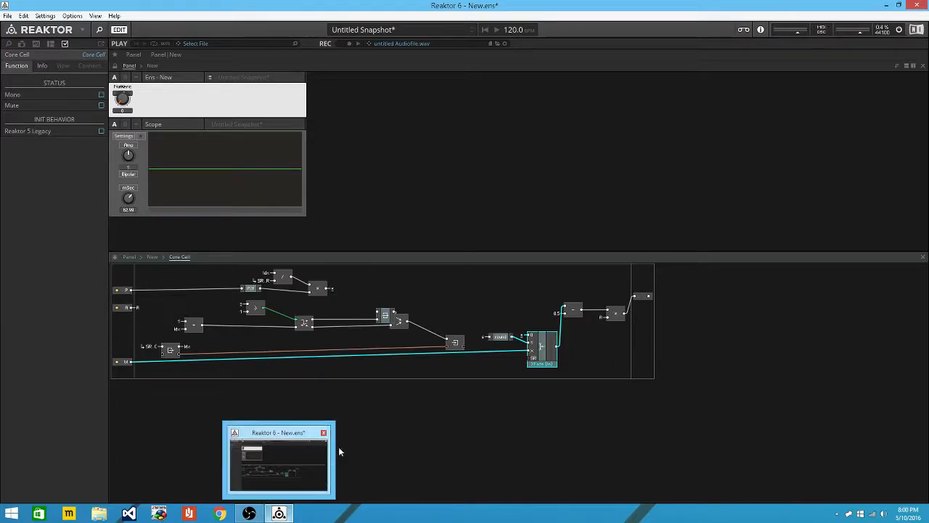
pyautogui.click(379, 315)
pyautogui.moveTo(379, 315); pyautogui.dragTo(362, 314)
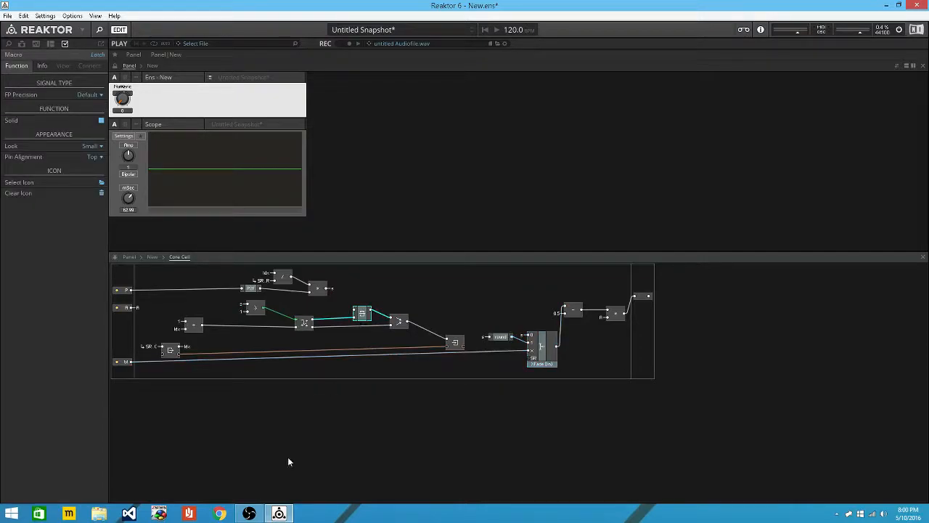